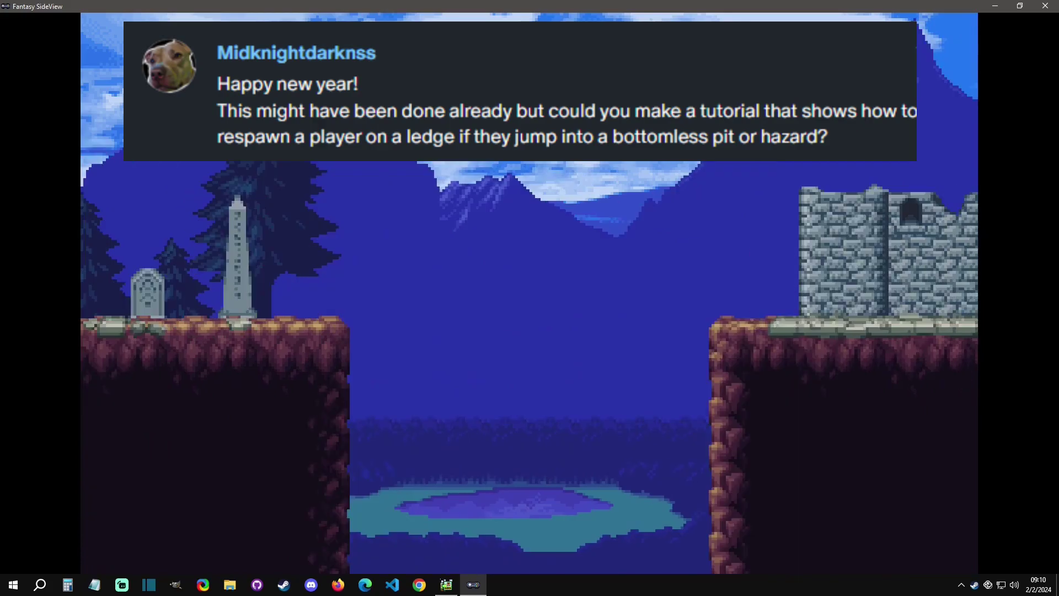
Run the player left and into the pit to watch the ledge respawn in the test game
key(Left)
key(space)
key(Left)
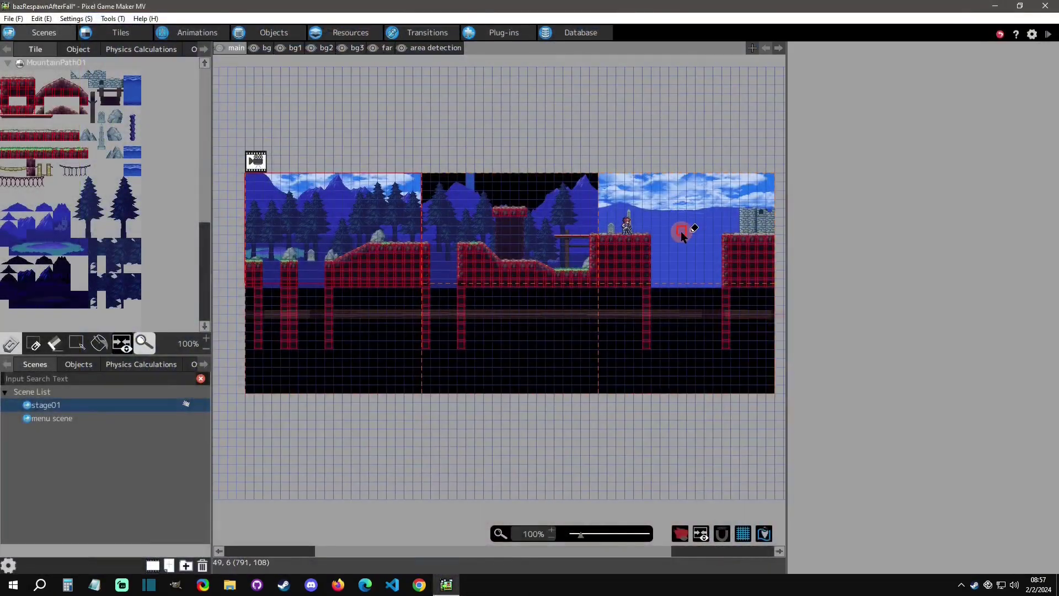
scroll(739, 248, up, 4)
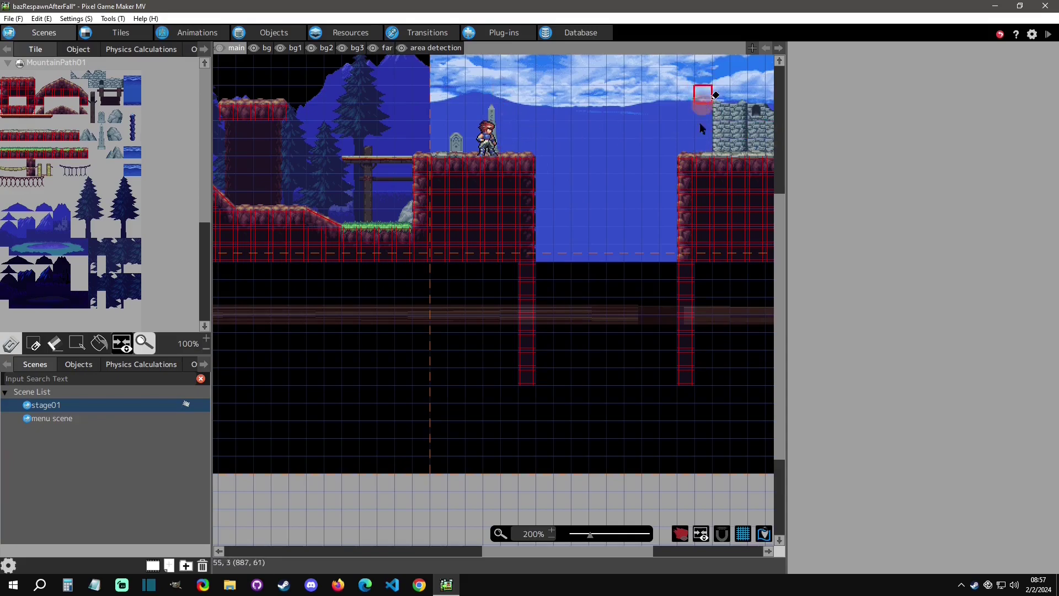
middle_drag(299, 331, 715, 292)
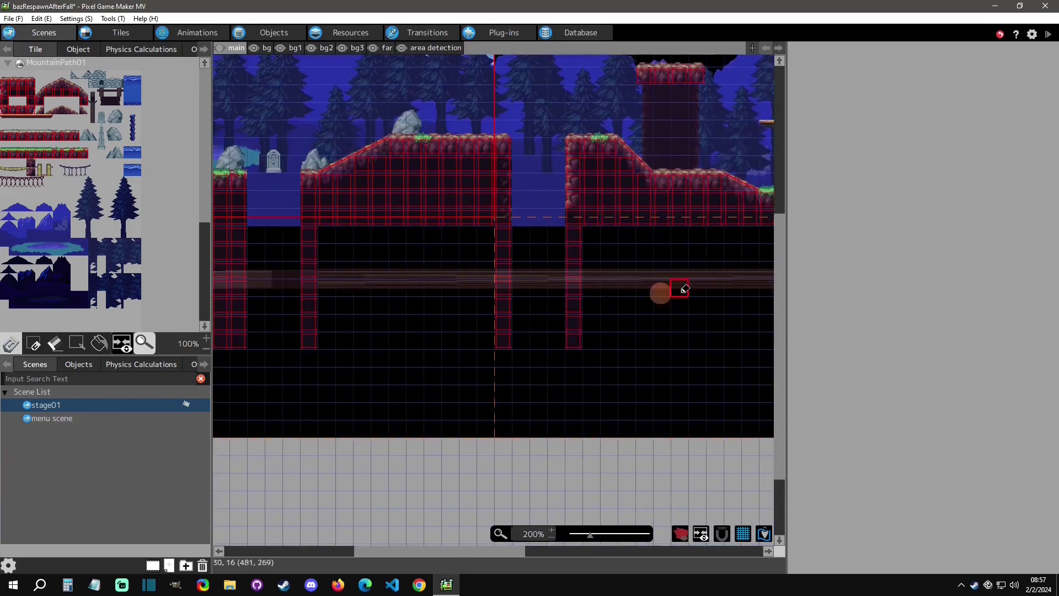
middle_drag(359, 301, 604, 305)
Select fall_hit in the Layout Objects list and pan to see both ends under the stage
click(78, 365)
click(61, 418)
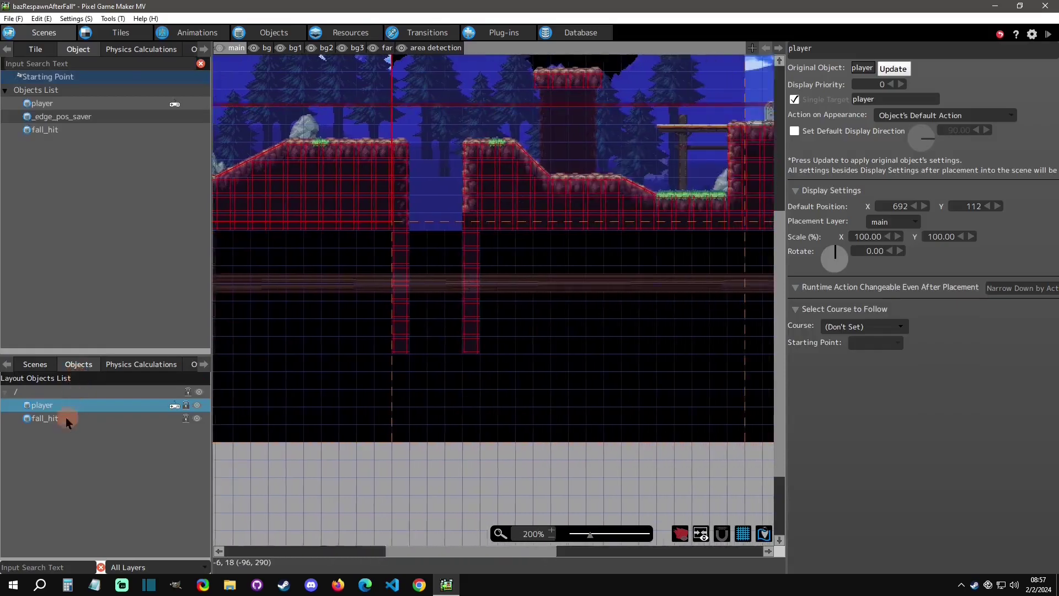
middle_drag(429, 320, 859, 300)
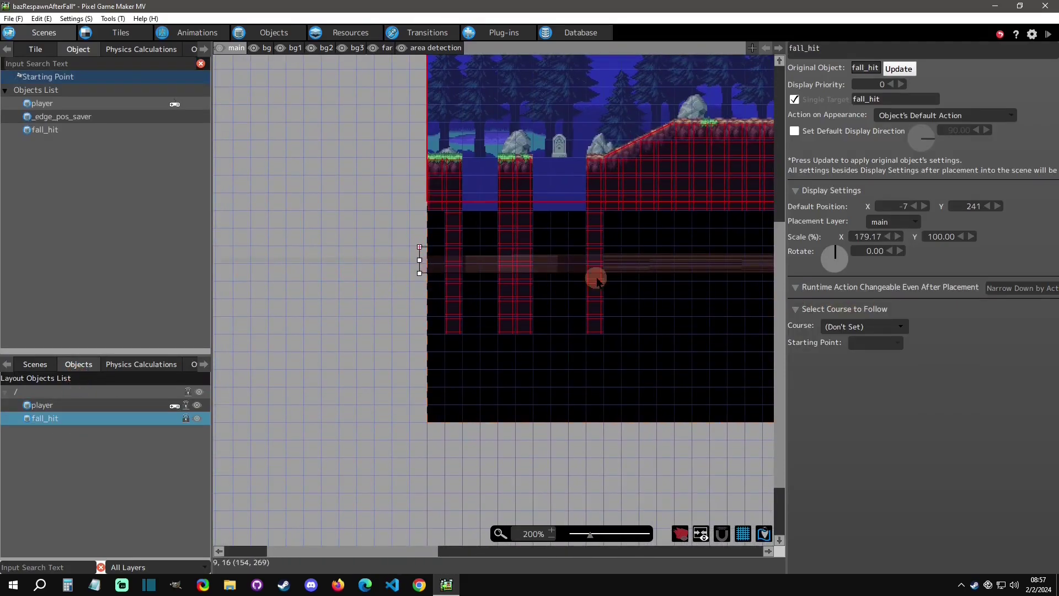
middle_drag(701, 270, 130, 312)
middle_drag(477, 301, 240, 313)
middle_drag(511, 306, 395, 316)
Look over the stage's left part and make 'area detection' the active layer
scroll(365, 334, left, 10)
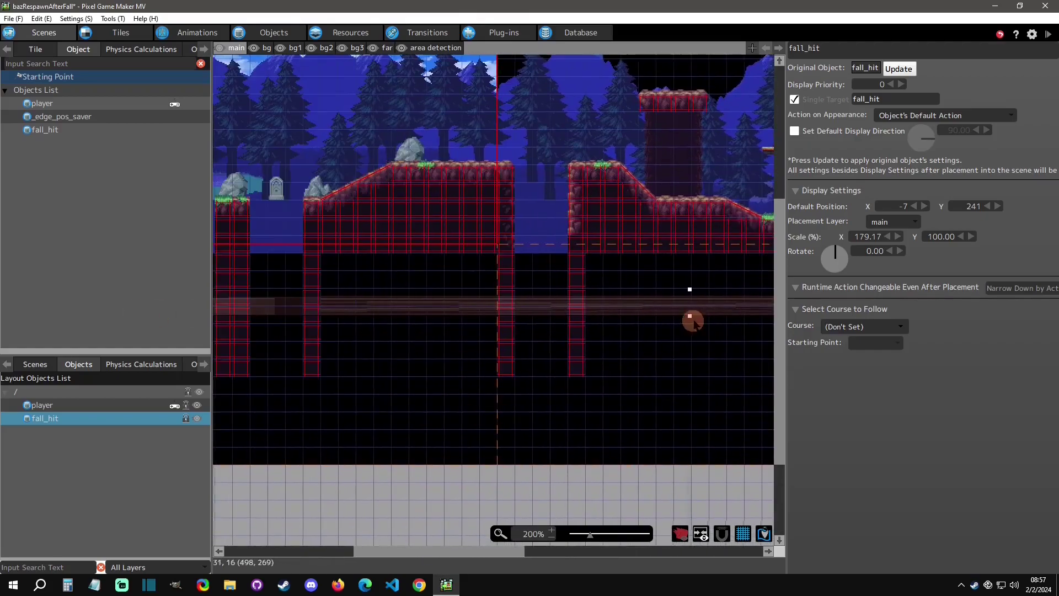
scroll(534, 444, left, 5)
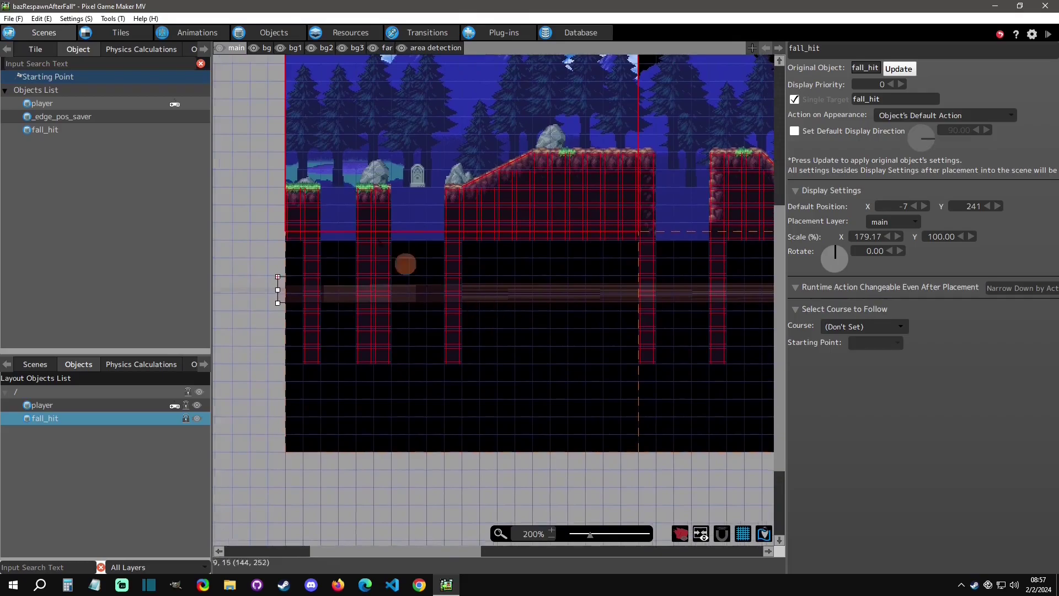
middle_drag(440, 217, 385, 271)
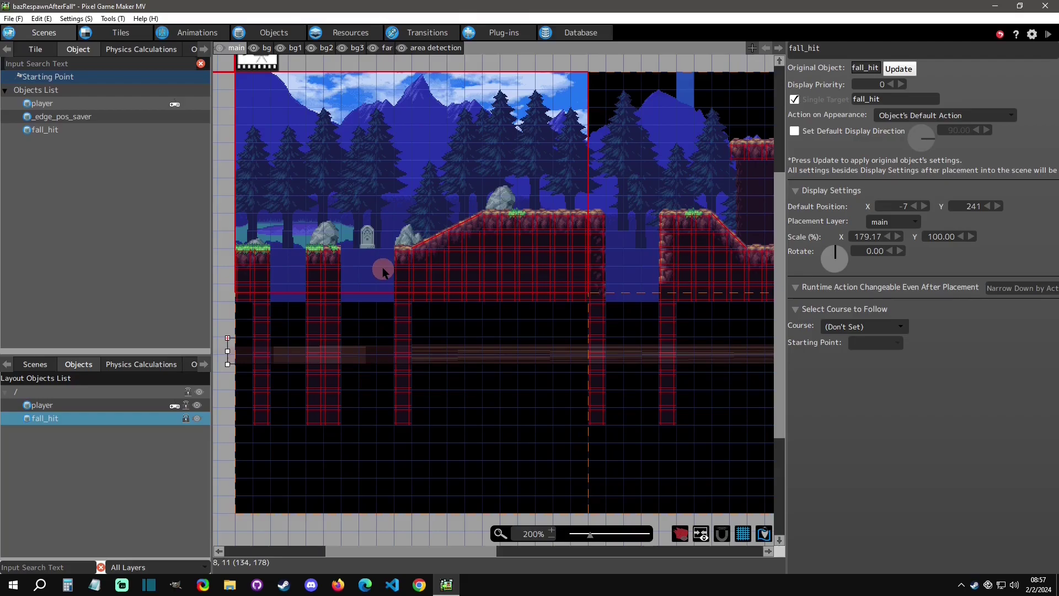
click(437, 49)
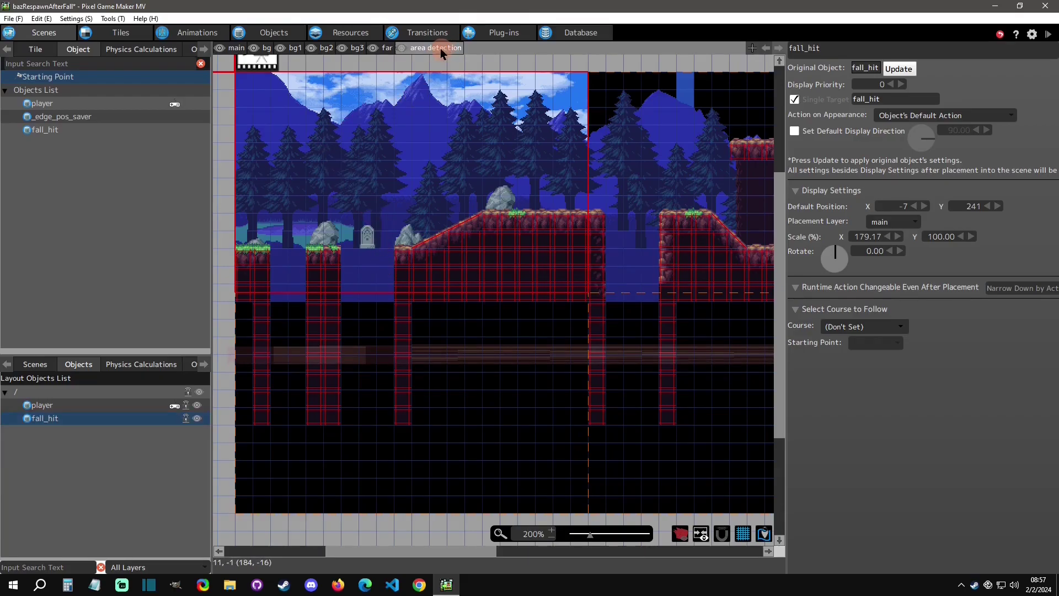
Dim the other layers to show the blue ledge-edge detection tiles, and bring up the MountainPath01 tile palette
click(682, 535)
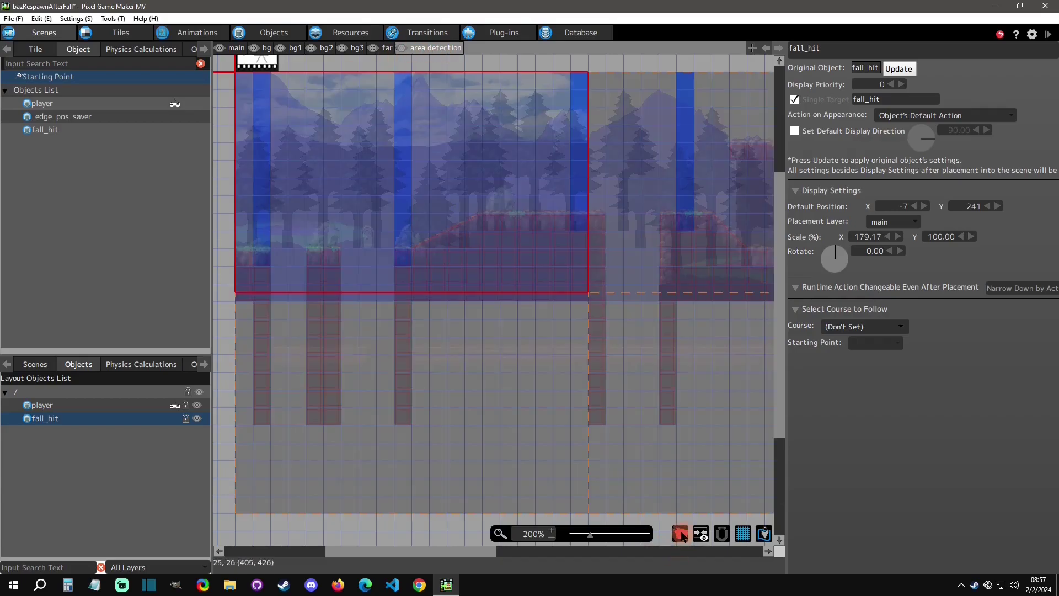
click(355, 111)
click(265, 163)
click(629, 226)
click(579, 166)
click(586, 225)
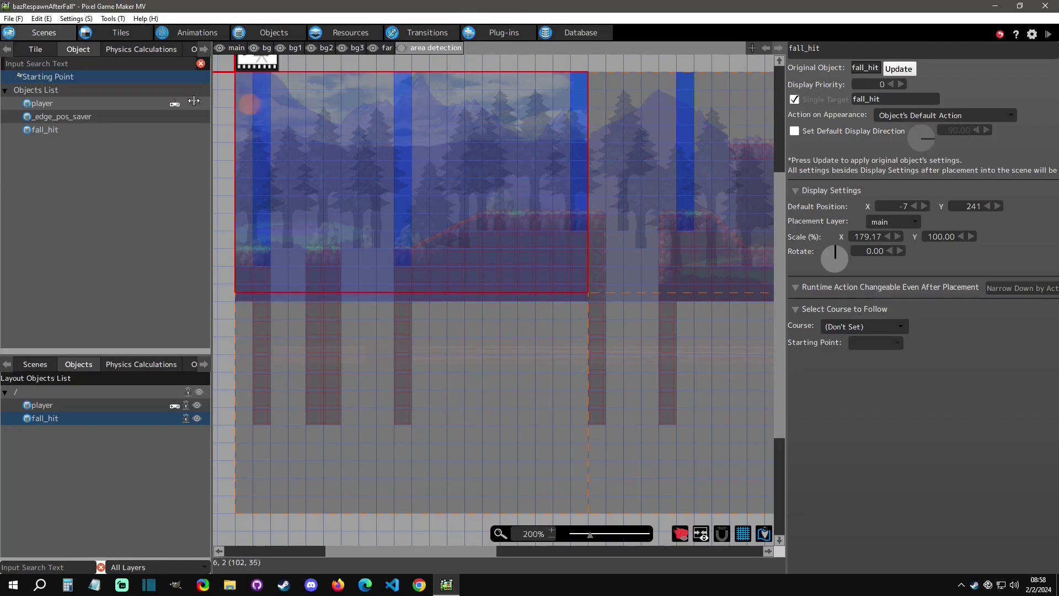
click(43, 49)
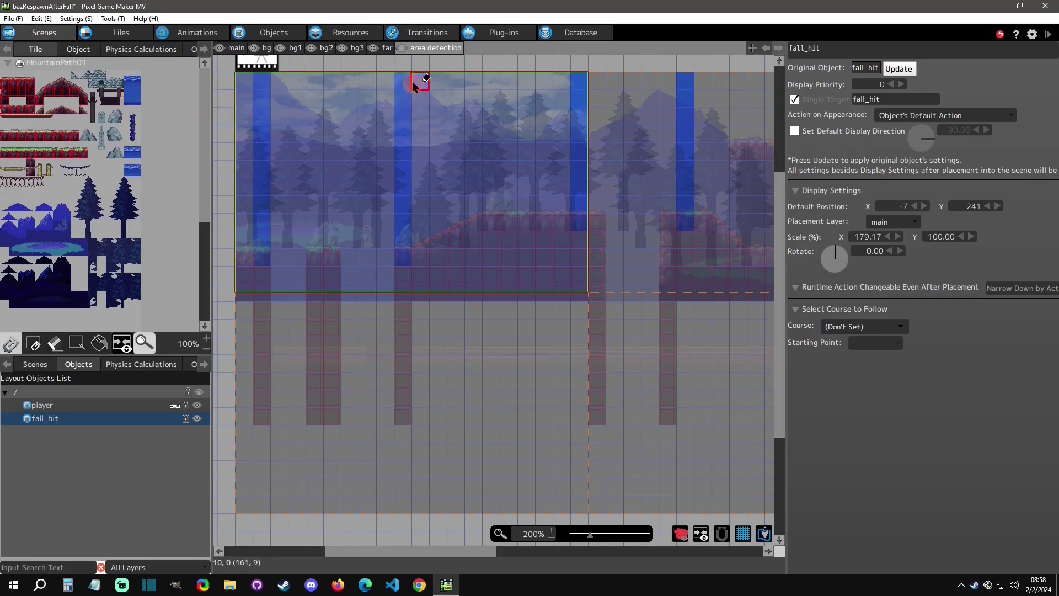
Make the blue MountainPath01 tile assign 1 to the object's Area Detection variable
right_click(128, 92)
click(155, 100)
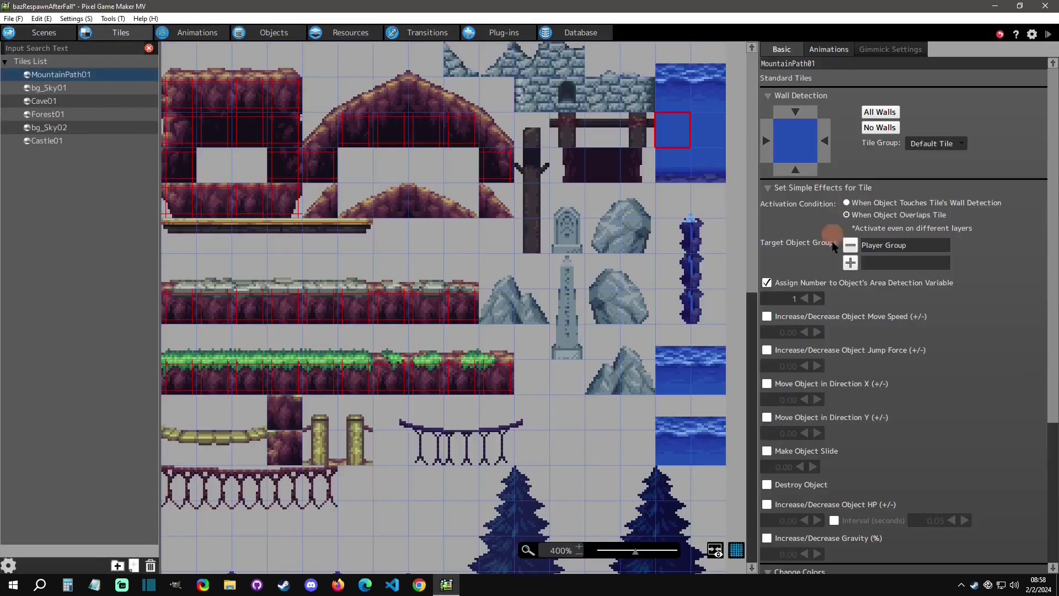
click(795, 297)
text(1)
click(273, 37)
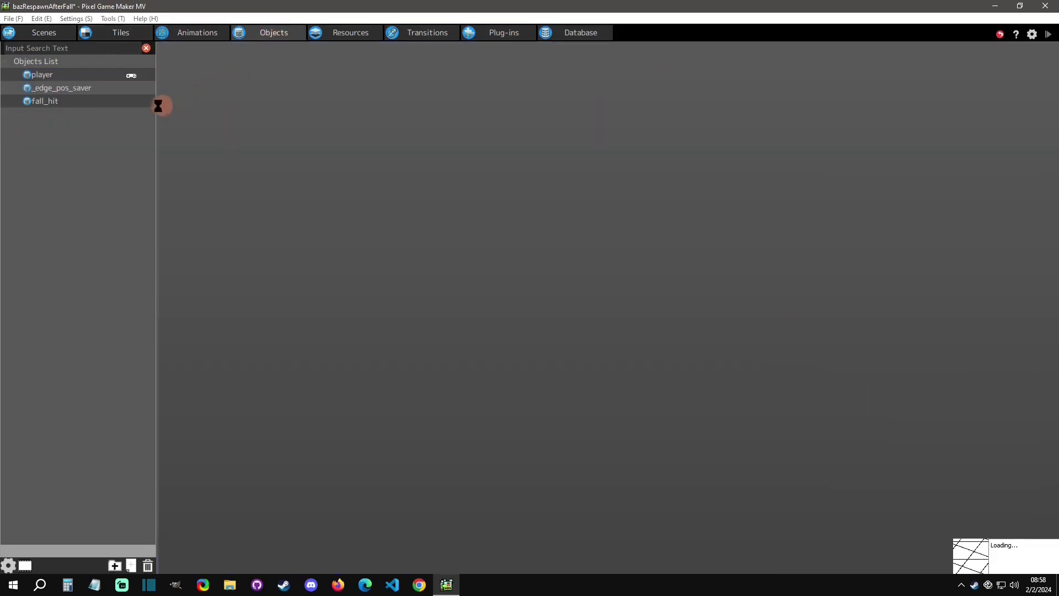
Review the player's edge_pos_saver connection, then view _edge_pos_saver's action program
click(55, 76)
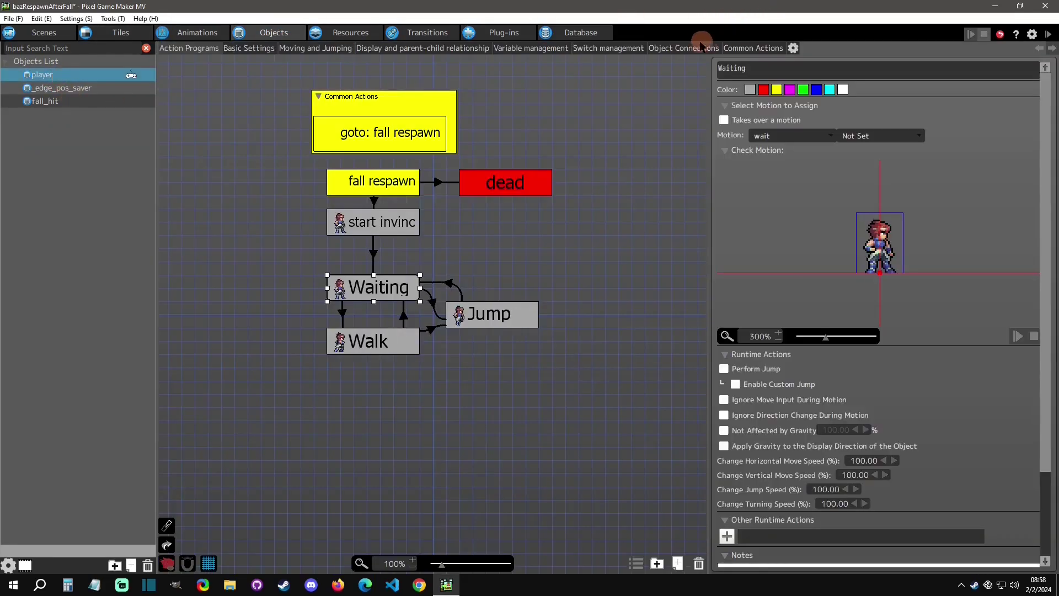
click(684, 48)
click(218, 90)
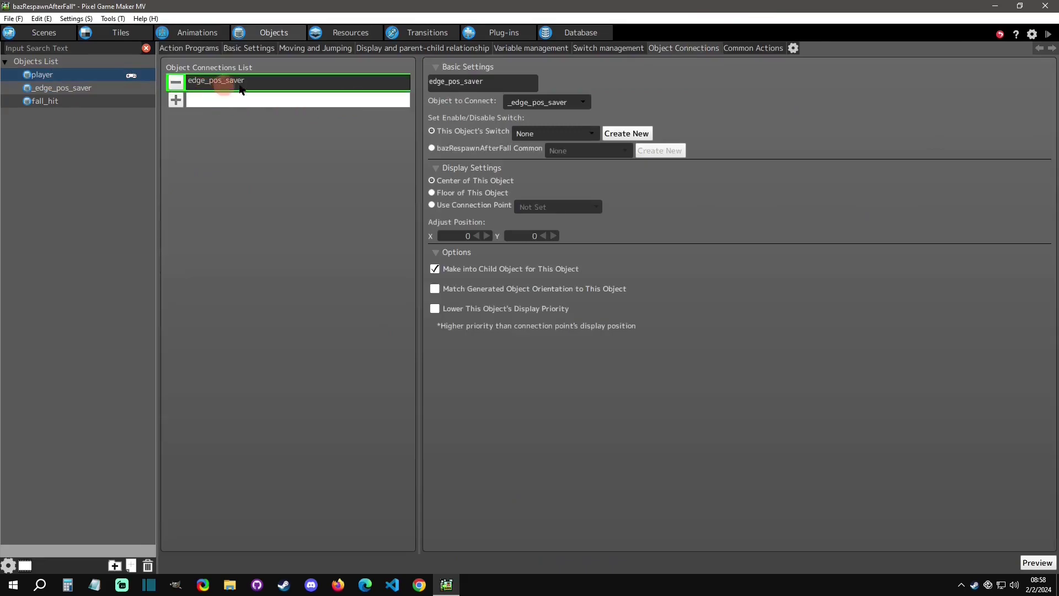
click(46, 89)
click(193, 50)
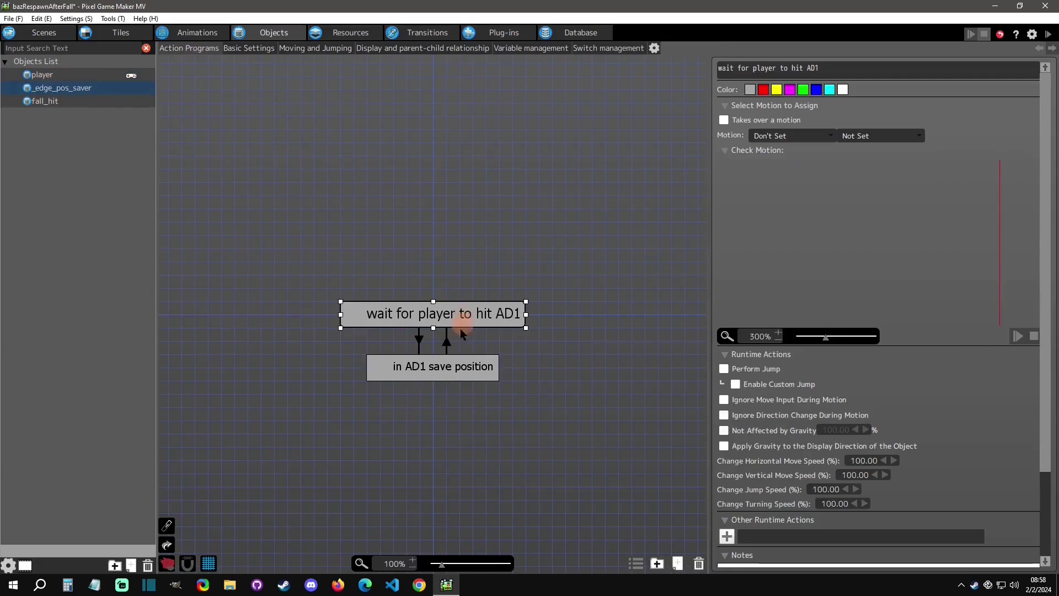
Inspect the 'wait for player to hit AD1' link condition requiring Area Detection equal to 1
click(725, 150)
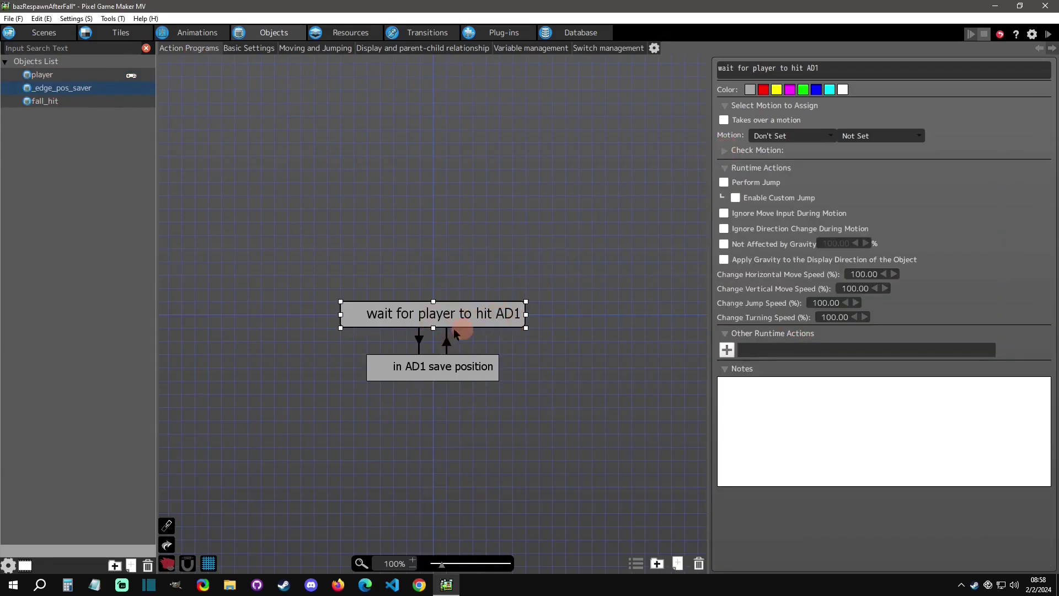
click(420, 339)
double_click(871, 270)
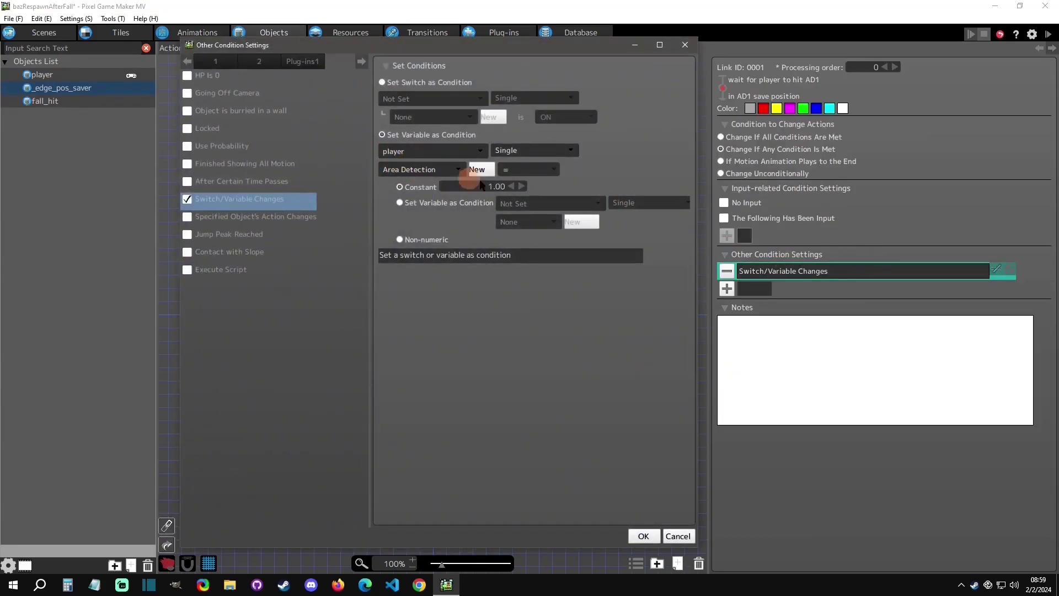
click(684, 45)
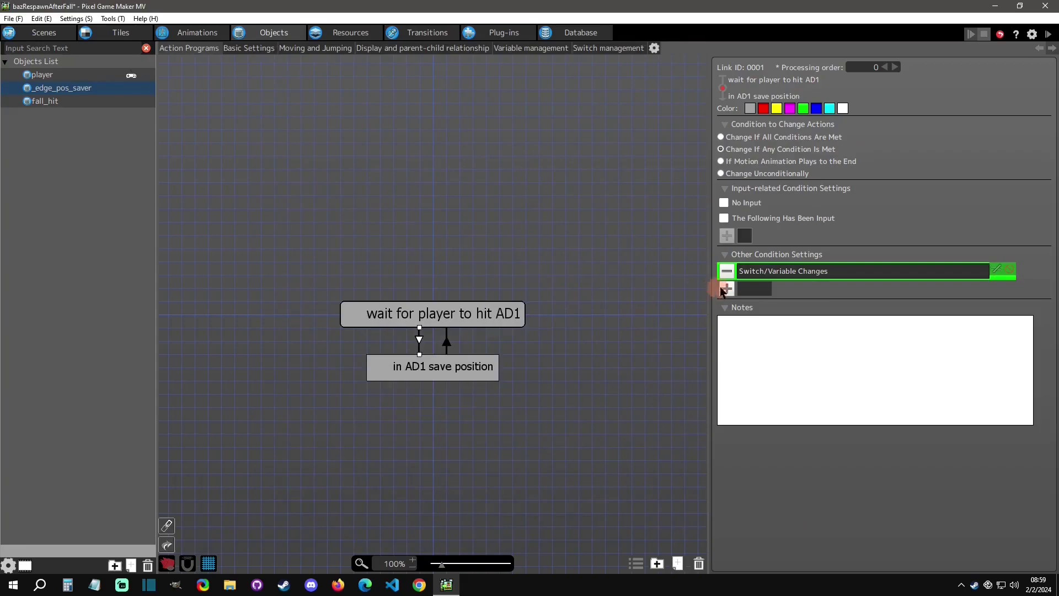
click(188, 39)
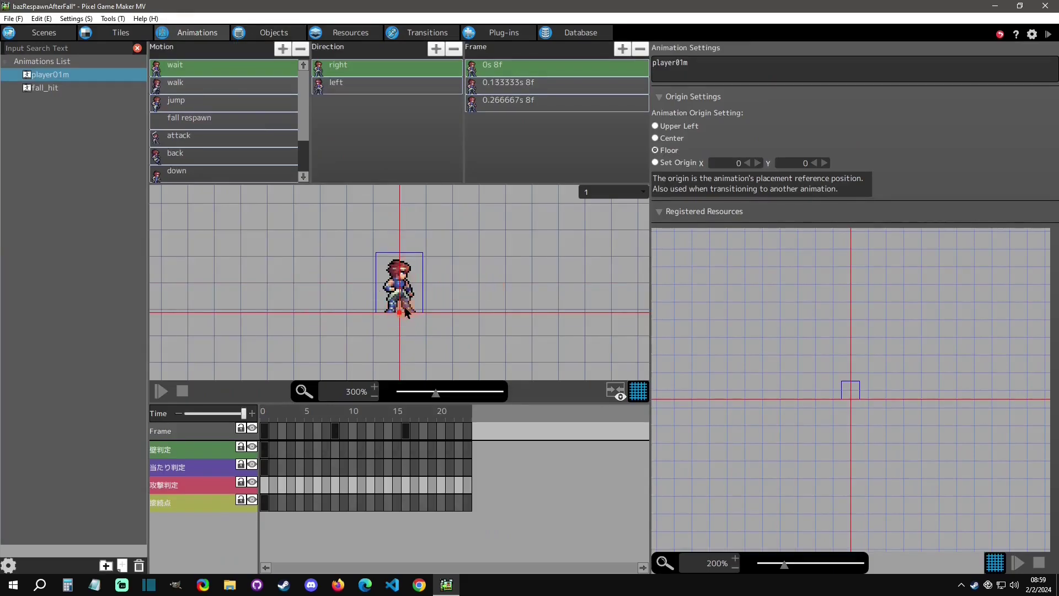
Nudge the wait frame's Center X with the spin arrows, leaving the center point at 14, 36
click(505, 71)
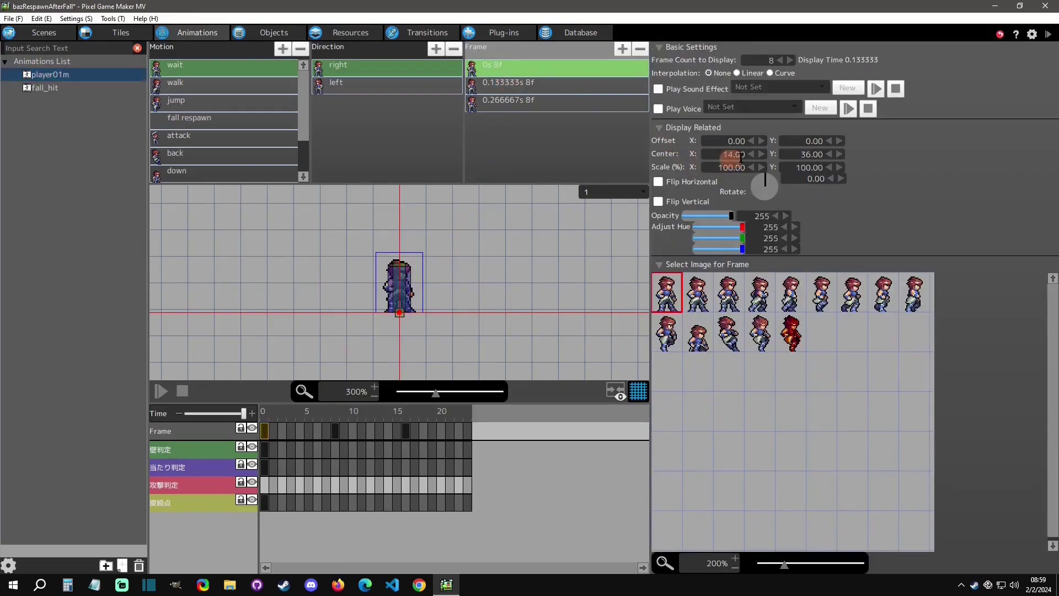
click(750, 155)
click(760, 156)
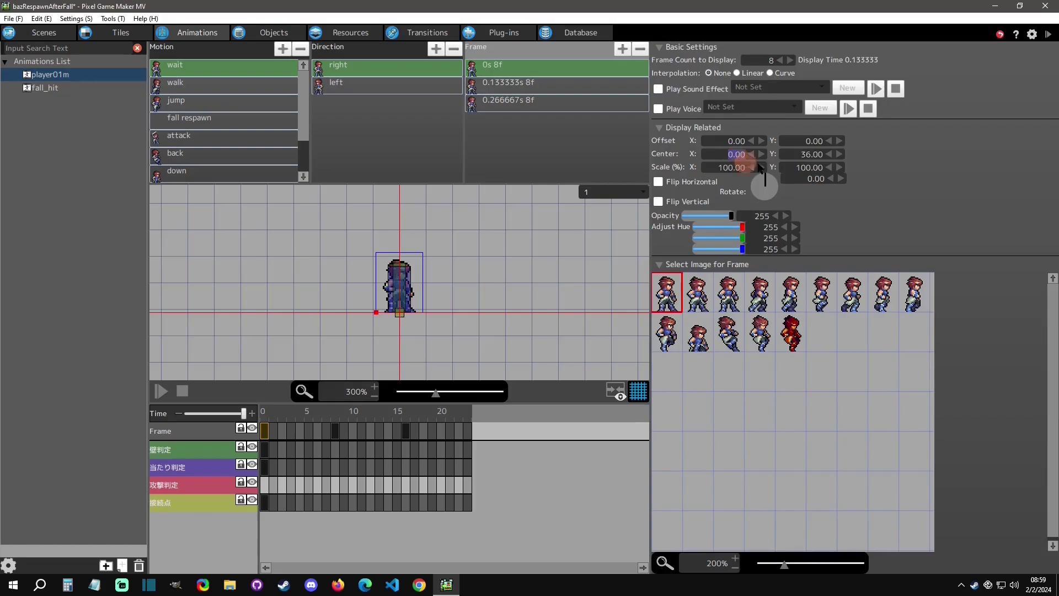
click(763, 155)
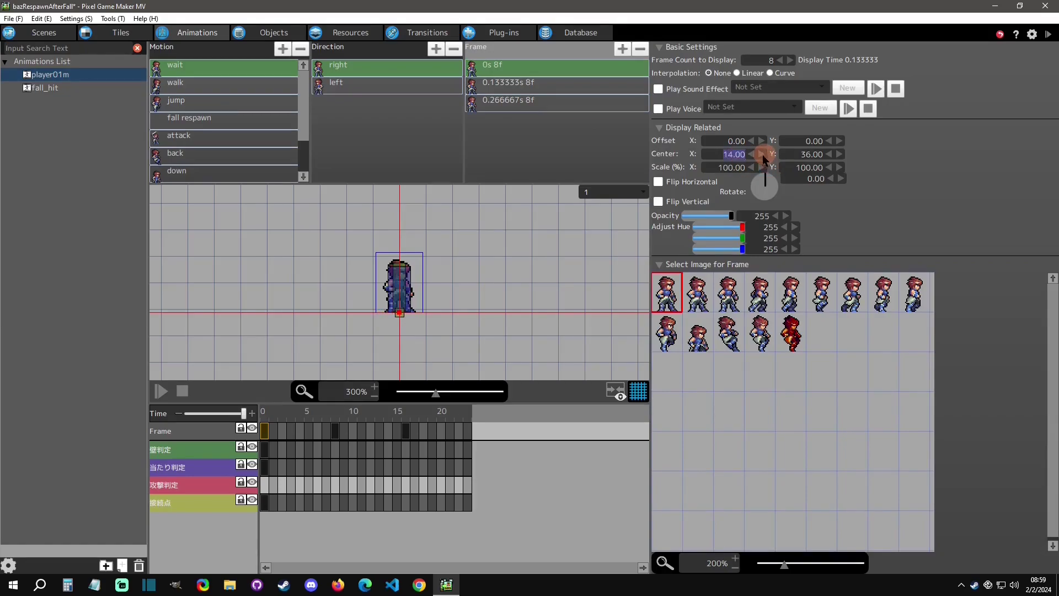
click(365, 318)
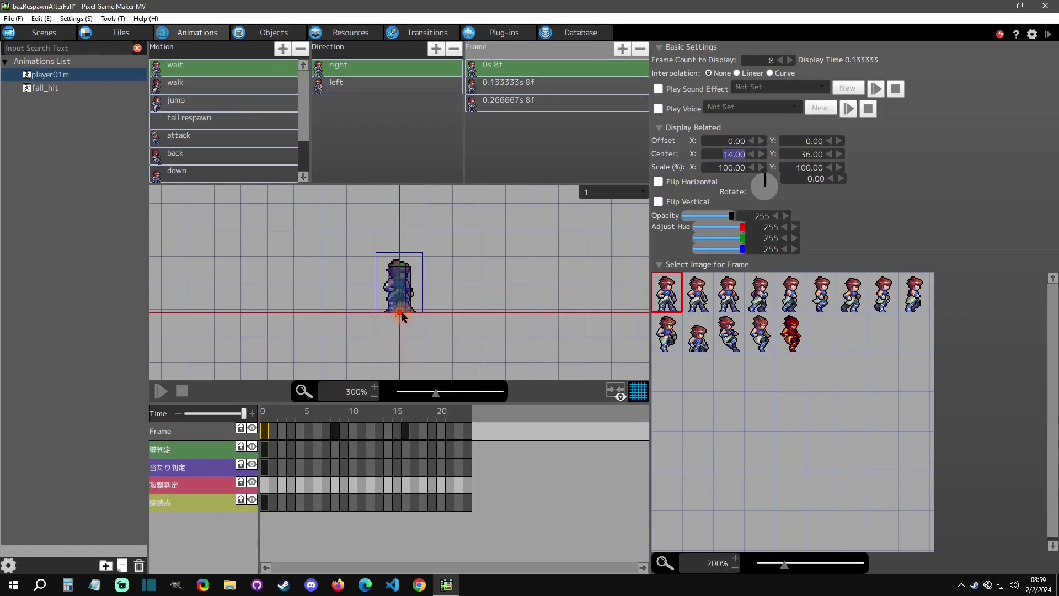
click(271, 33)
Widen the settings panel and review the actions copying player X/Y into respawn_x and respawn_y
click(415, 354)
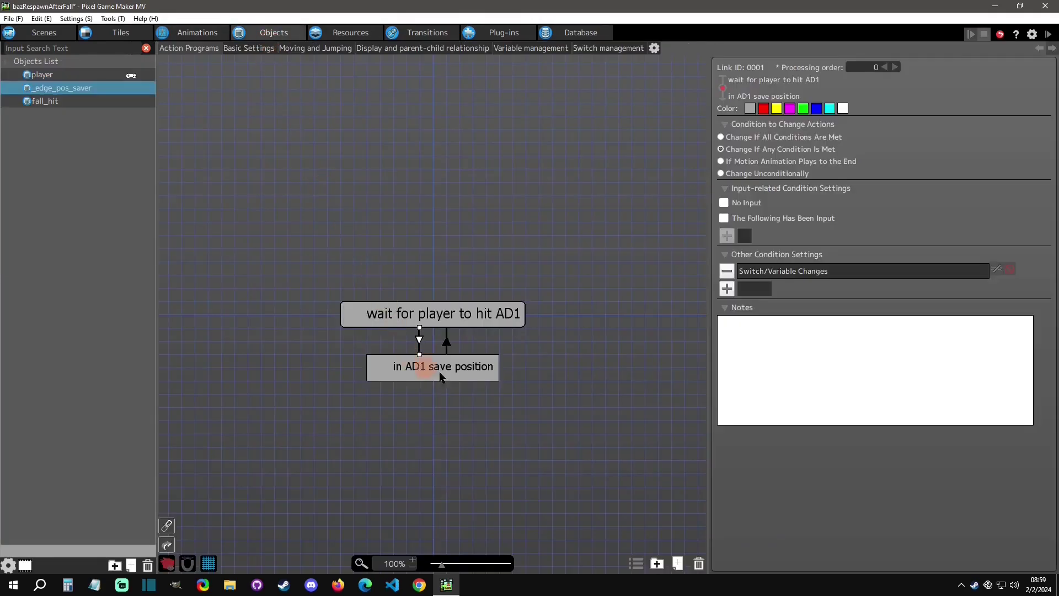
click(439, 373)
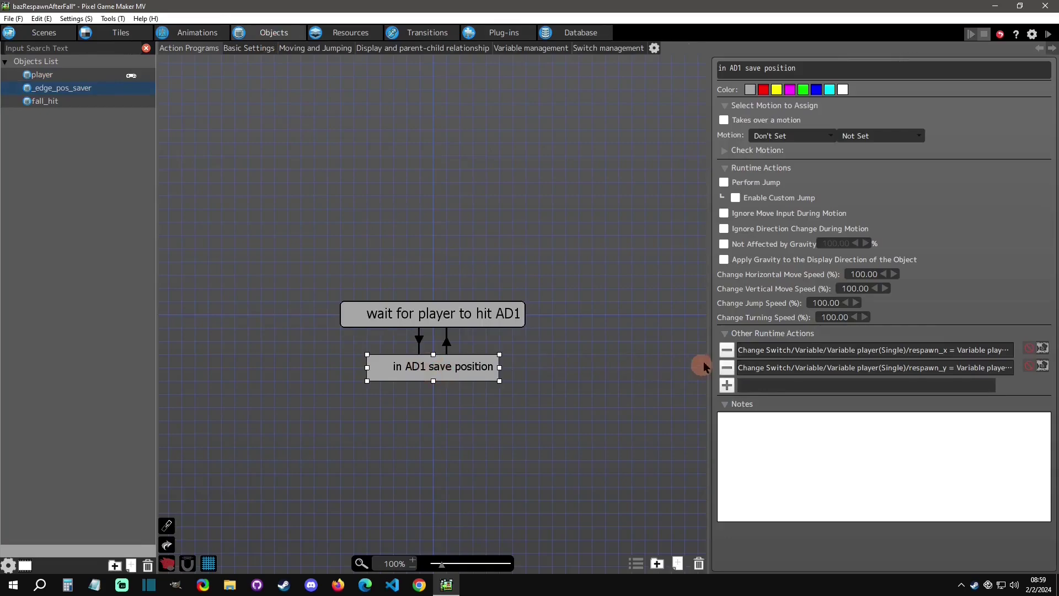
drag(710, 310, 579, 312)
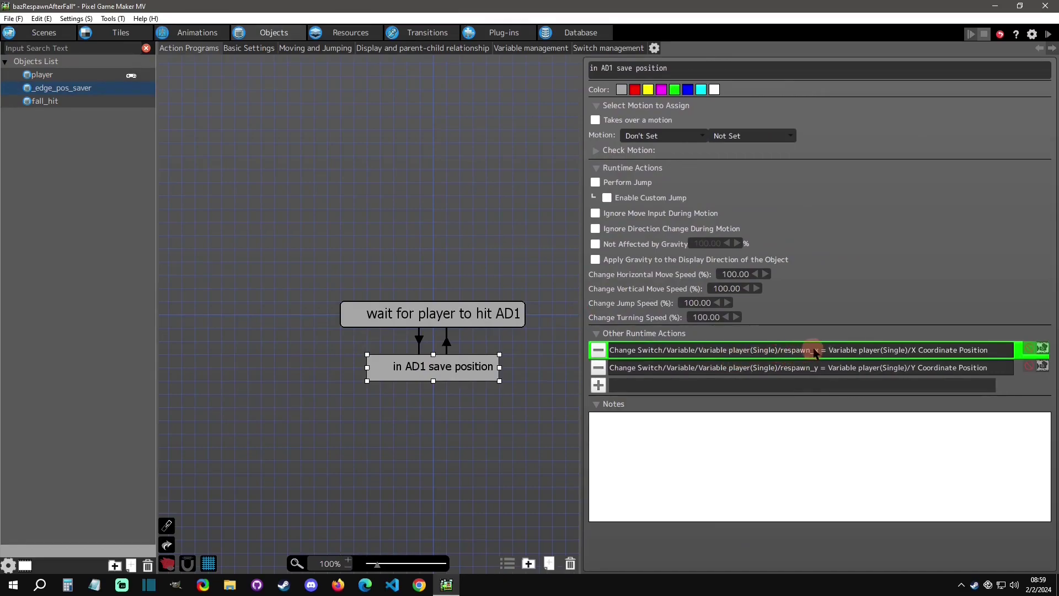
click(806, 367)
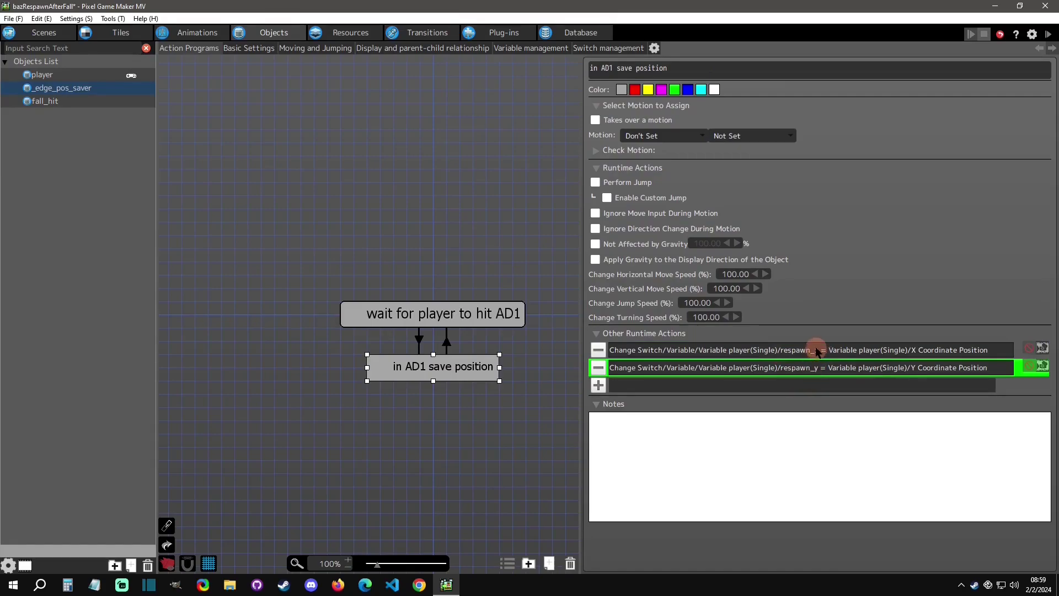
click(815, 352)
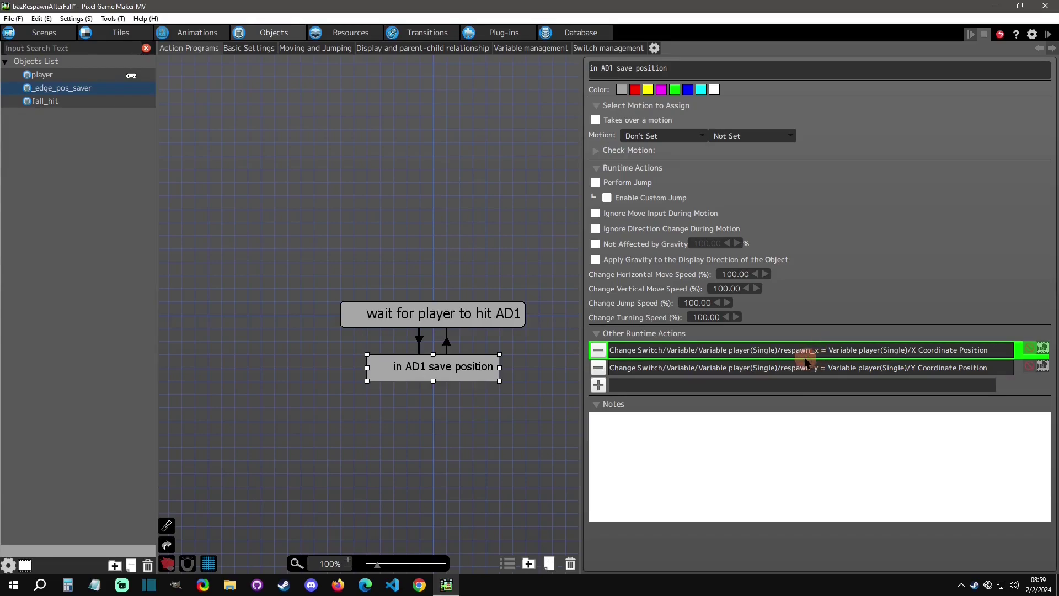
double_click(806, 353)
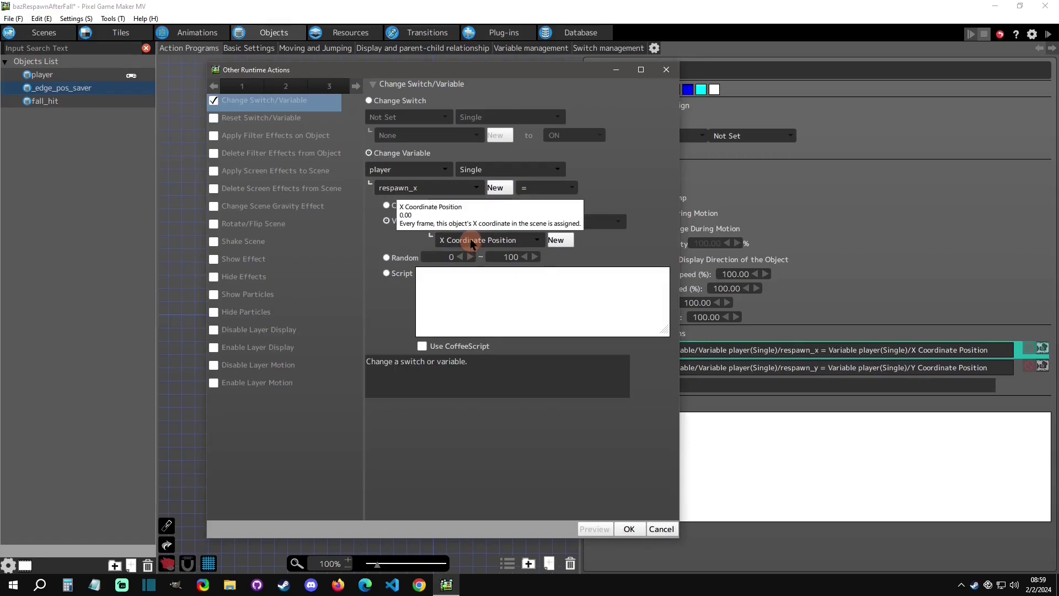
click(629, 528)
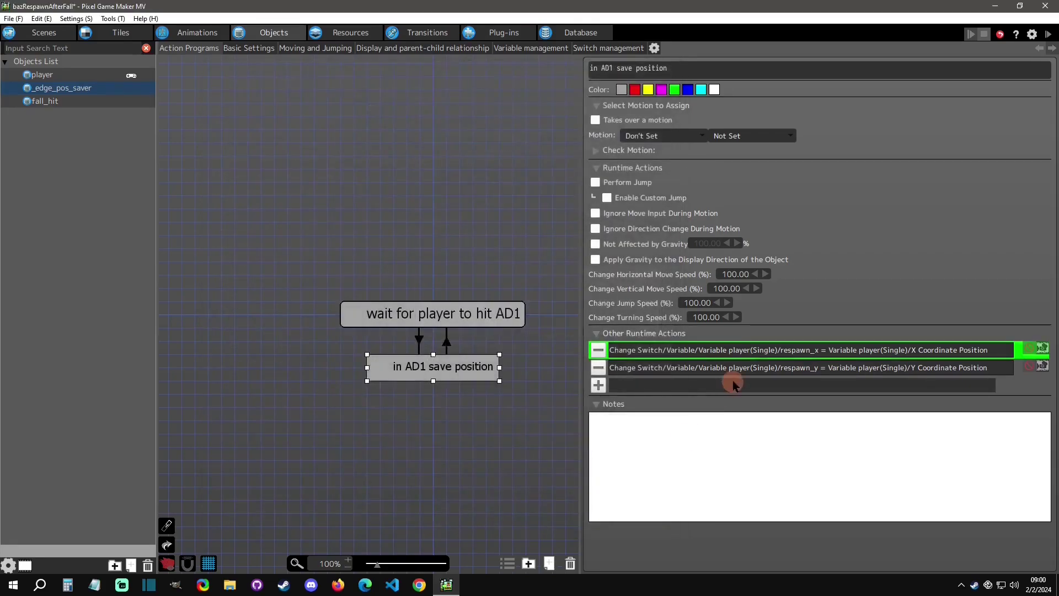
click(736, 368)
double_click(736, 372)
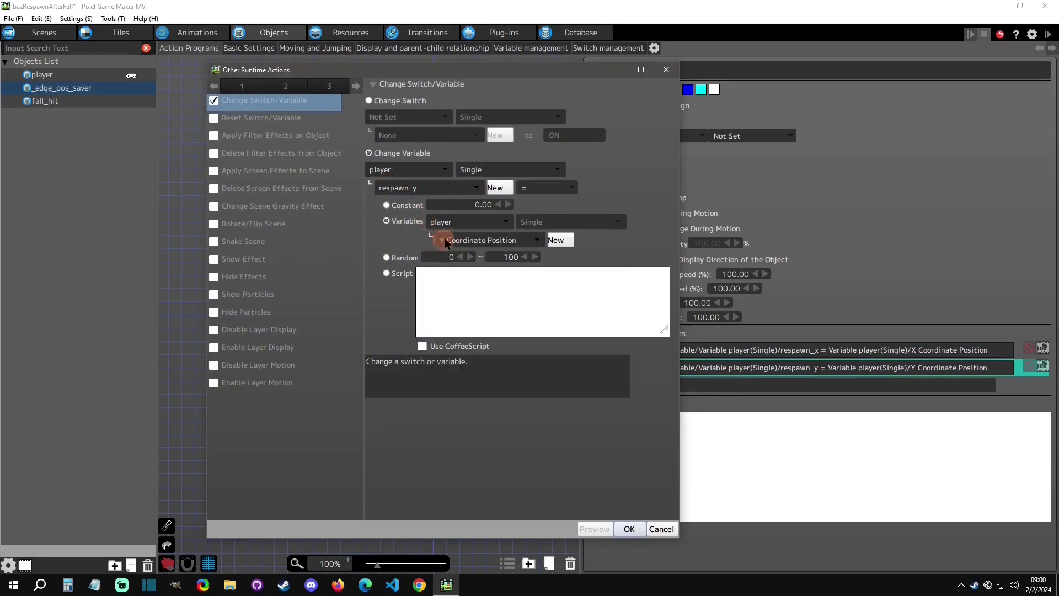
click(629, 528)
Reselect _edge_pos_saver and view the return link's condition settings
click(659, 392)
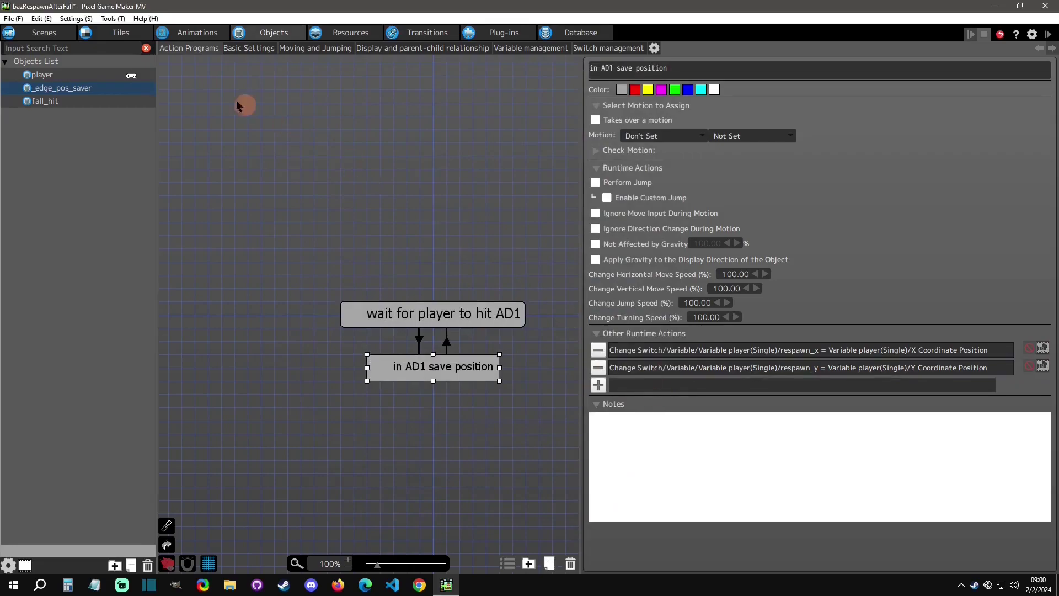
click(81, 89)
click(439, 339)
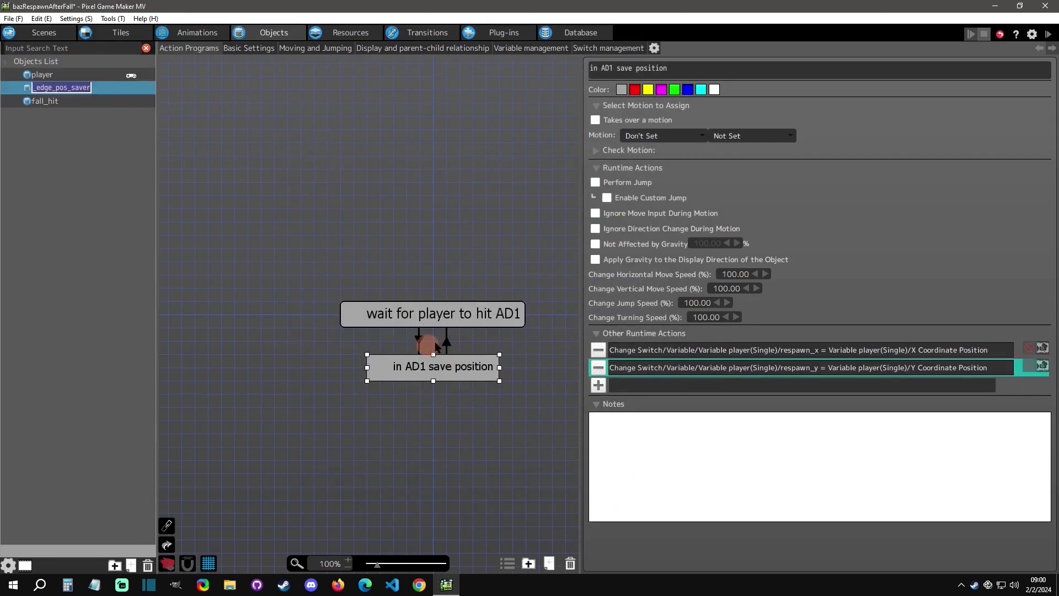
click(448, 344)
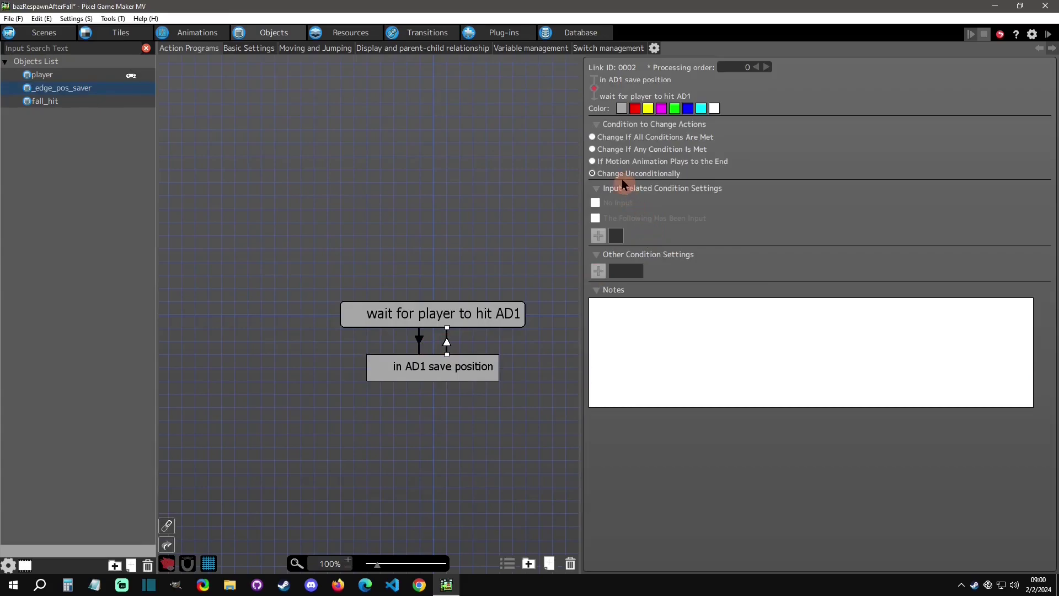
click(450, 341)
click(29, 33)
View the stage01 detection tiles at each ledge edge, then return to the objects editor
click(37, 34)
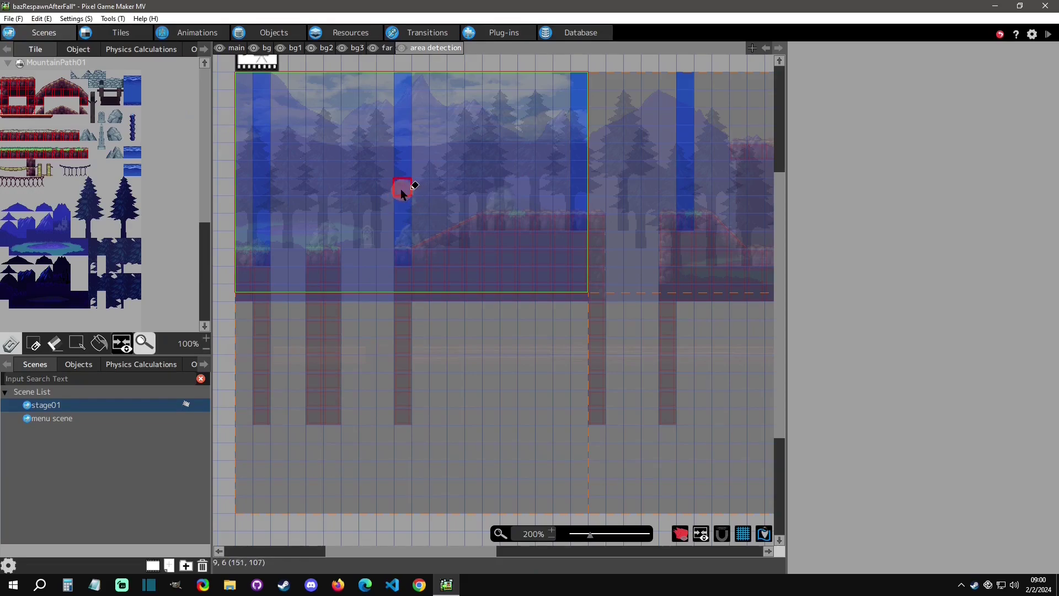
click(275, 32)
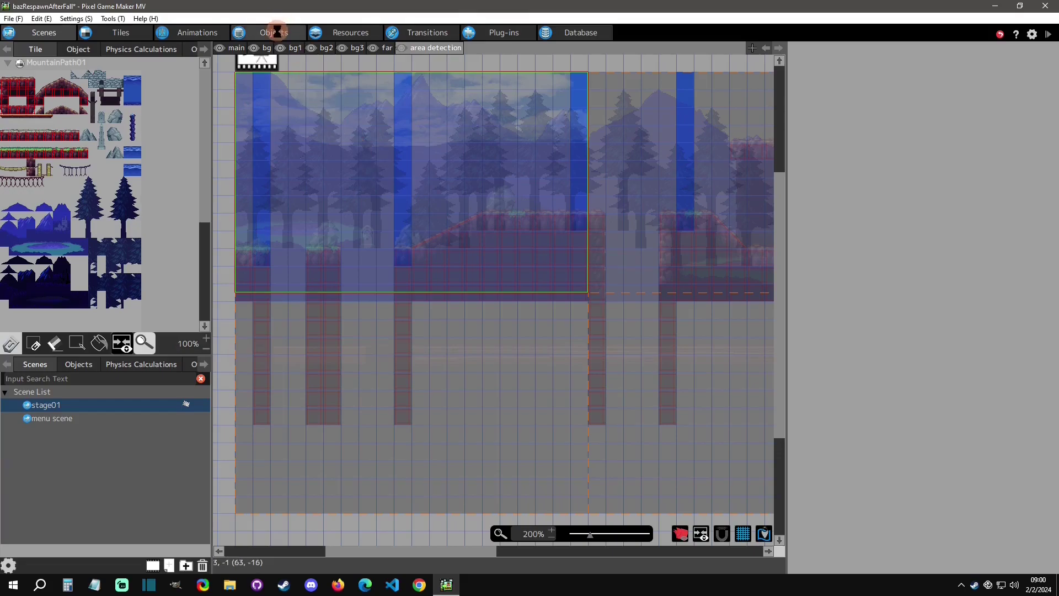
Check fall_hit's Actions001 state, then open the player's goto: fall respawn common action conditions
click(66, 102)
click(466, 301)
click(17, 75)
click(34, 74)
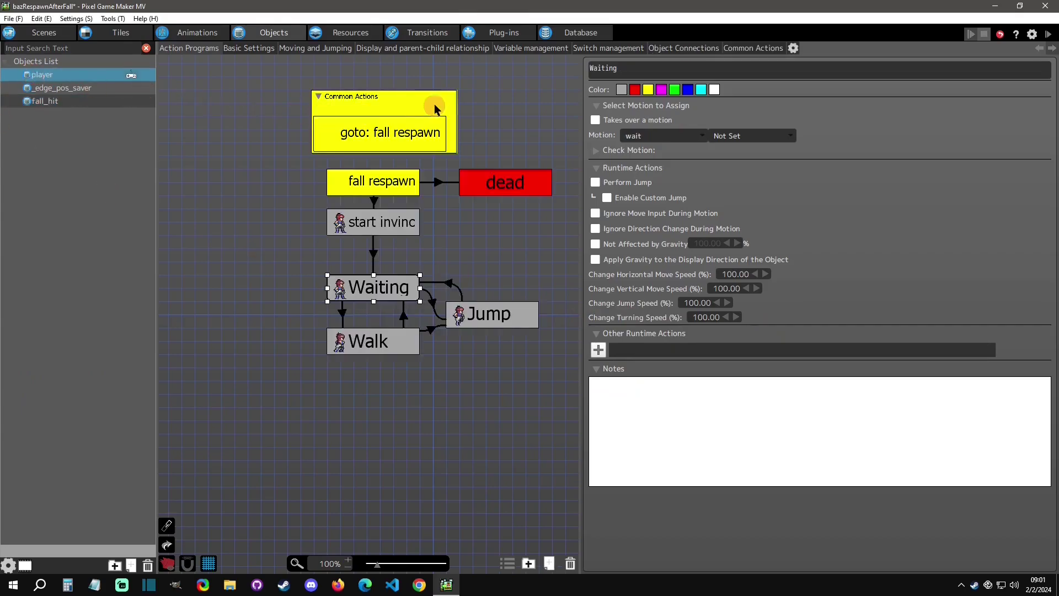
click(407, 136)
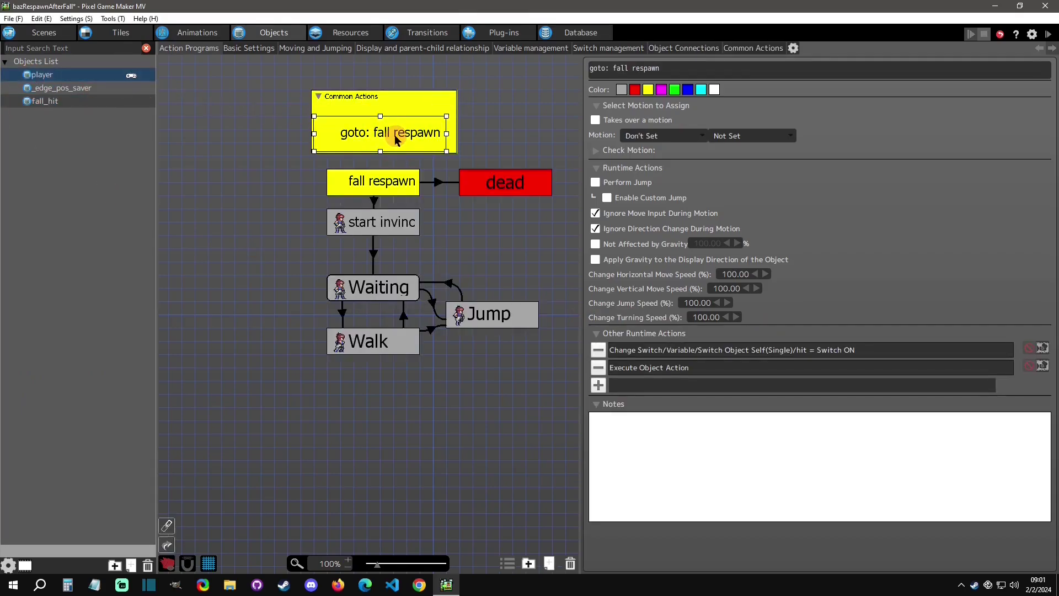
click(737, 48)
click(194, 68)
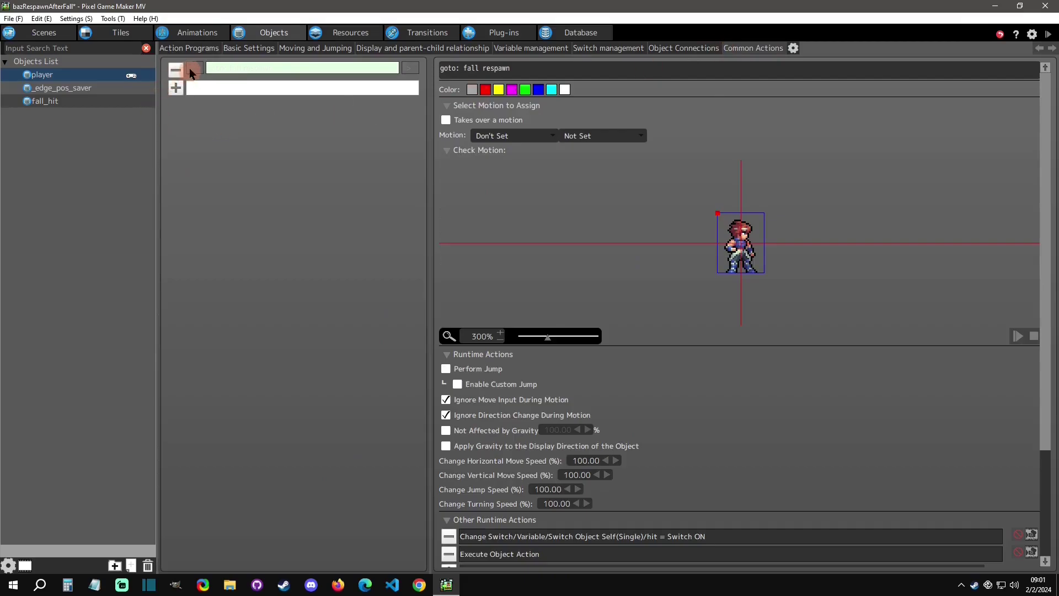
Inspect the hit-switch-OFF and fall_hit attack-detection trigger conditions
double_click(503, 272)
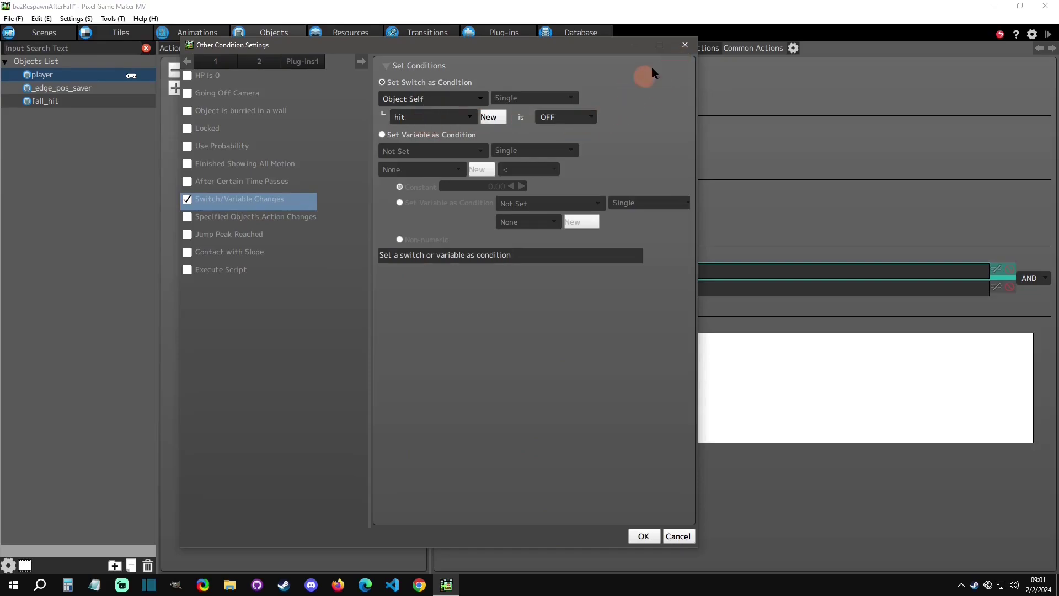
click(682, 47)
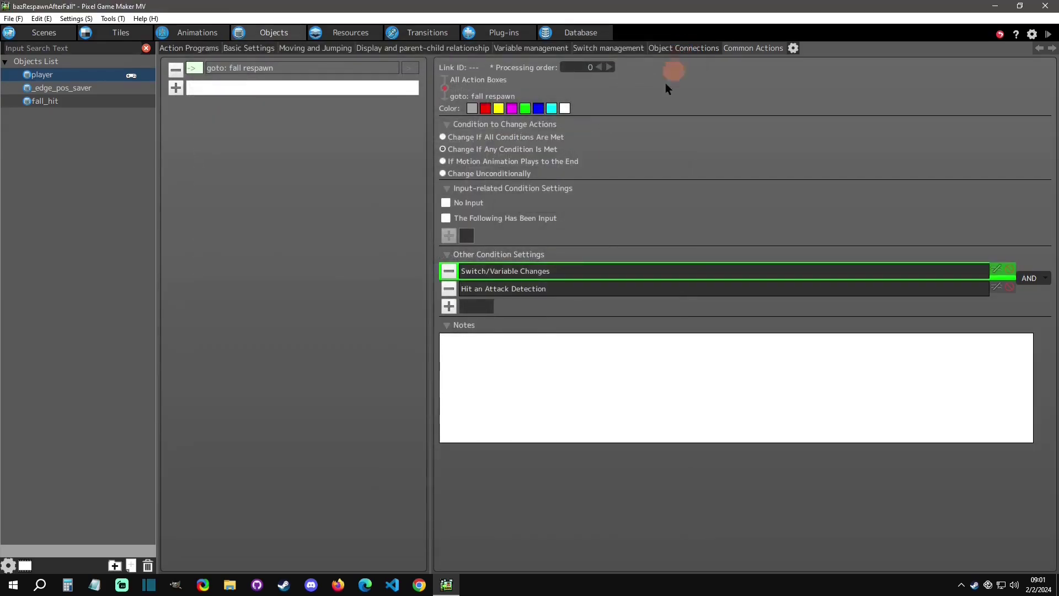
double_click(537, 288)
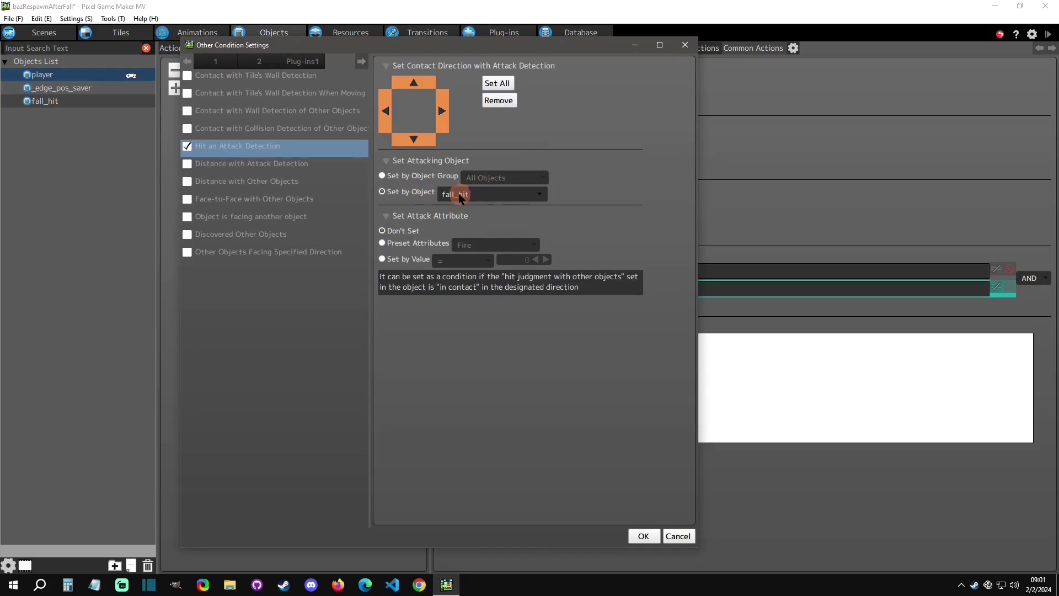
click(684, 45)
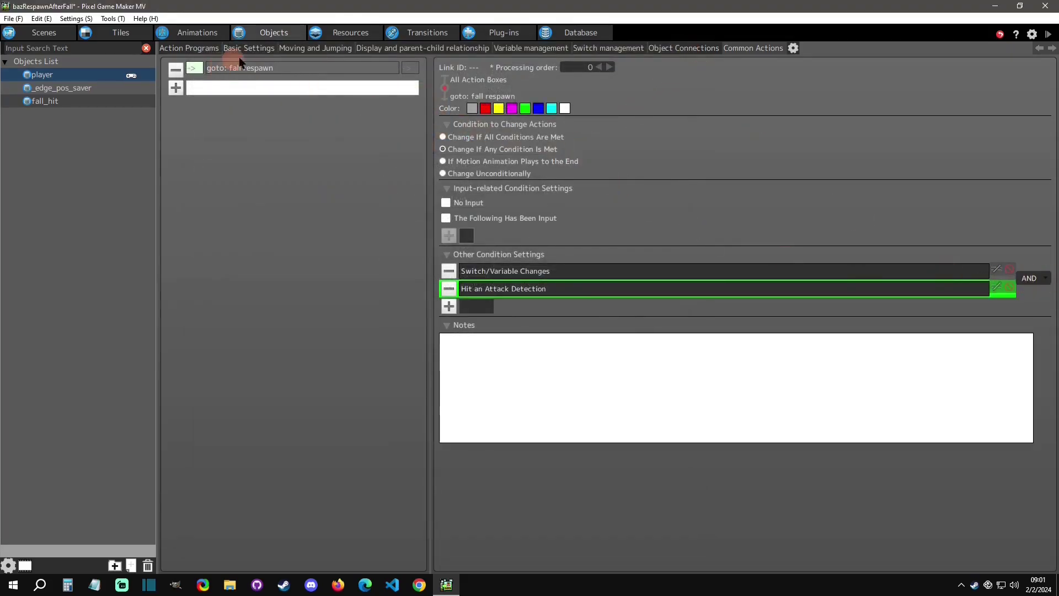
click(326, 68)
Show the goto: fall respawn action's runtime settings with the motion preview collapsed
click(408, 68)
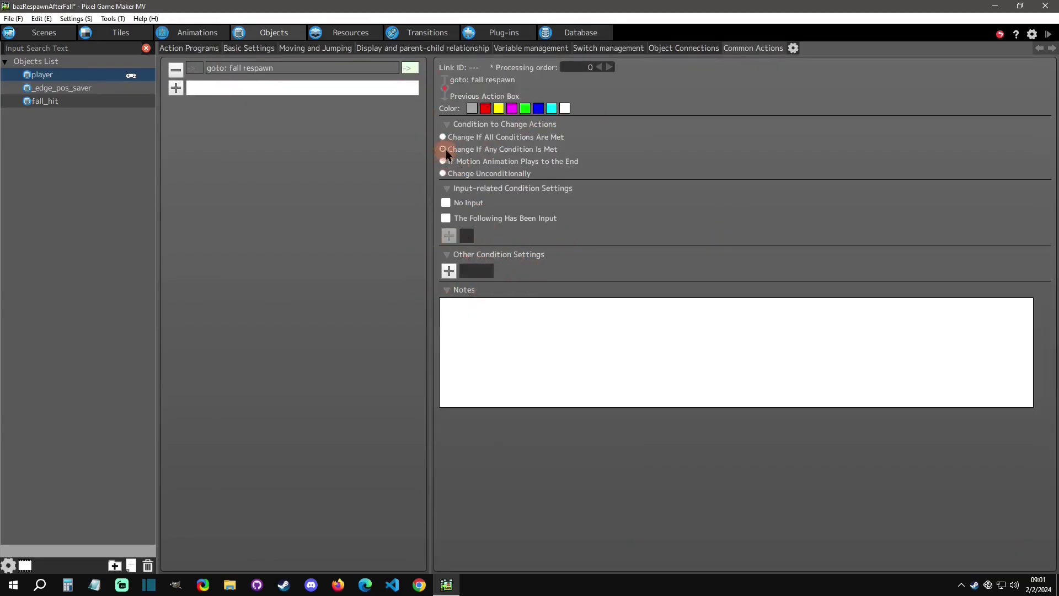
click(291, 68)
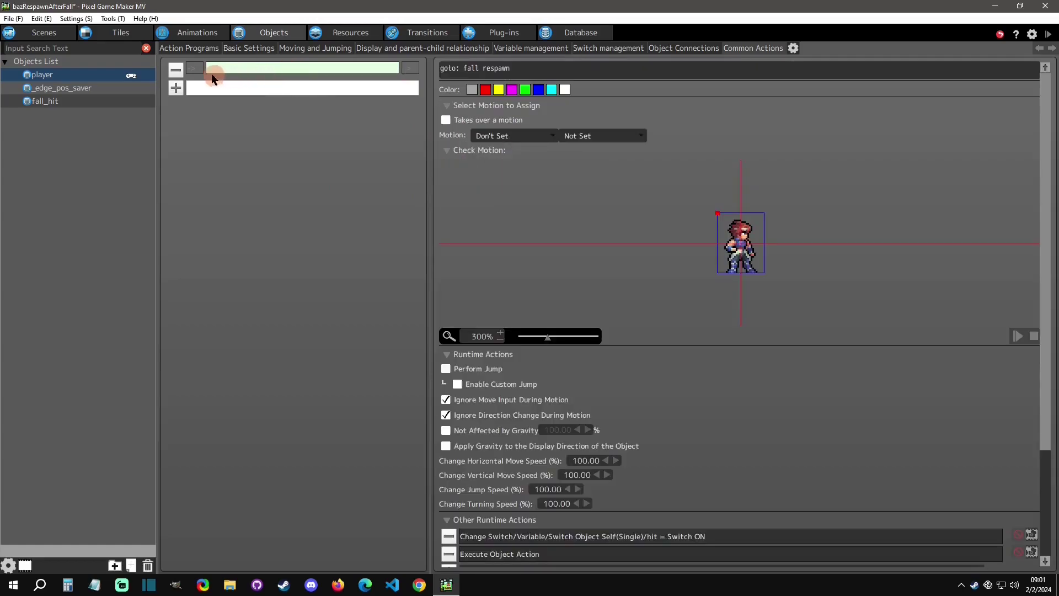
click(446, 151)
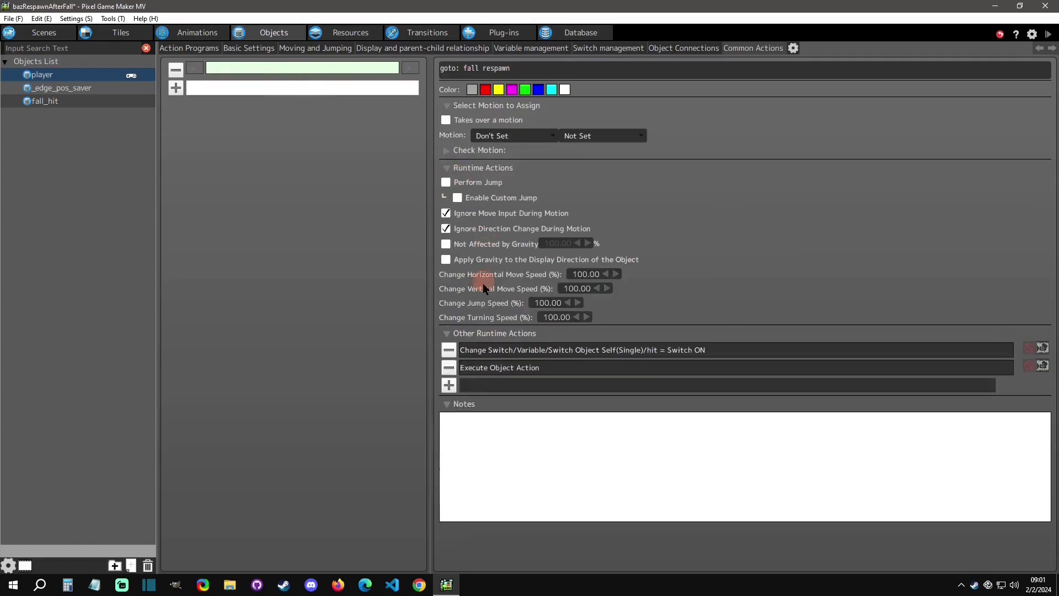
Check the hit switch ON and Execute Object Action settings, then view fall respawn's state
click(692, 350)
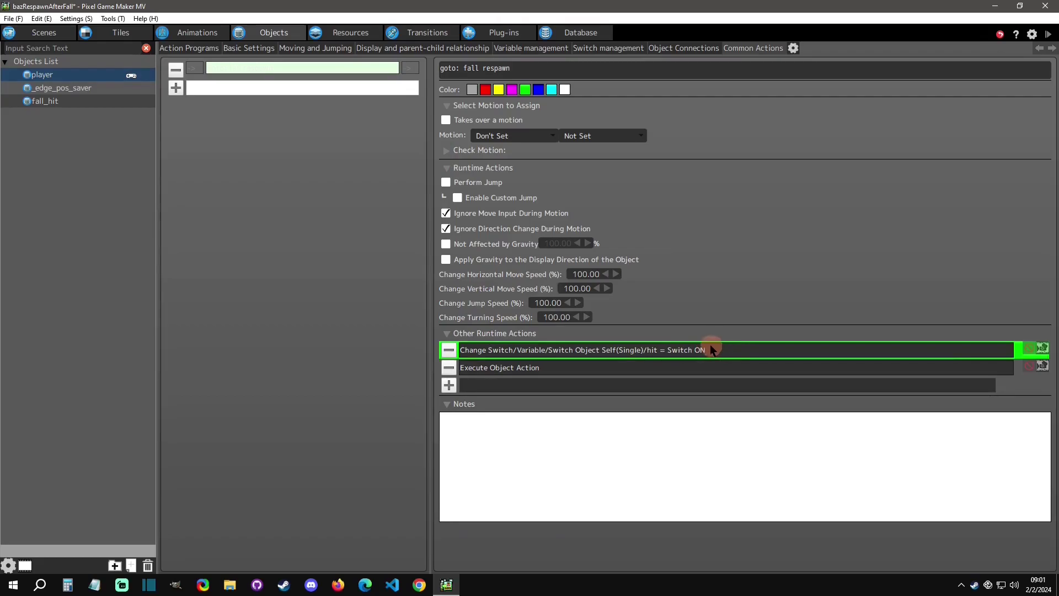
double_click(554, 368)
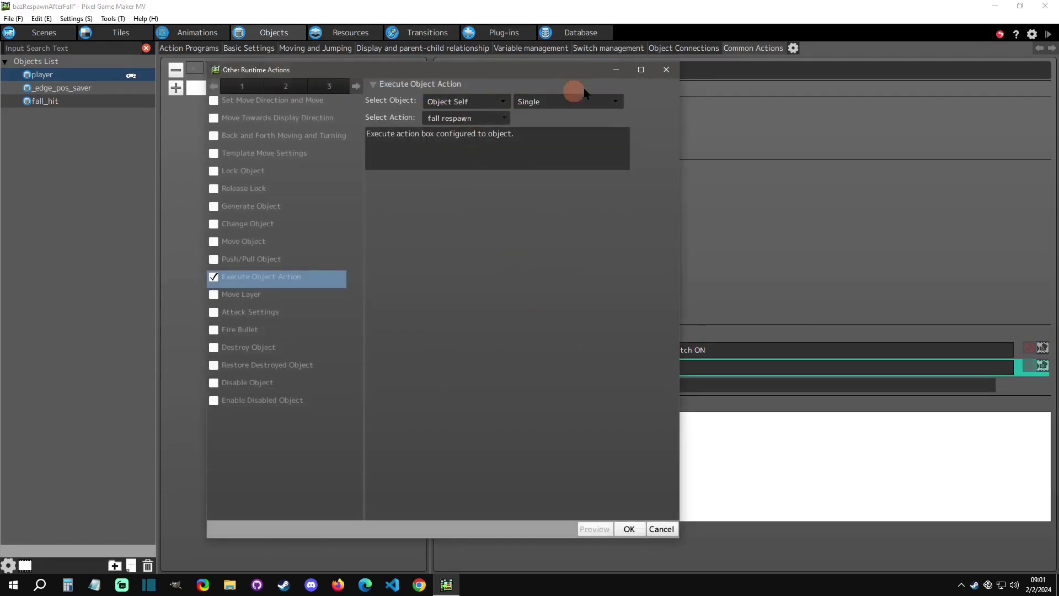
click(666, 69)
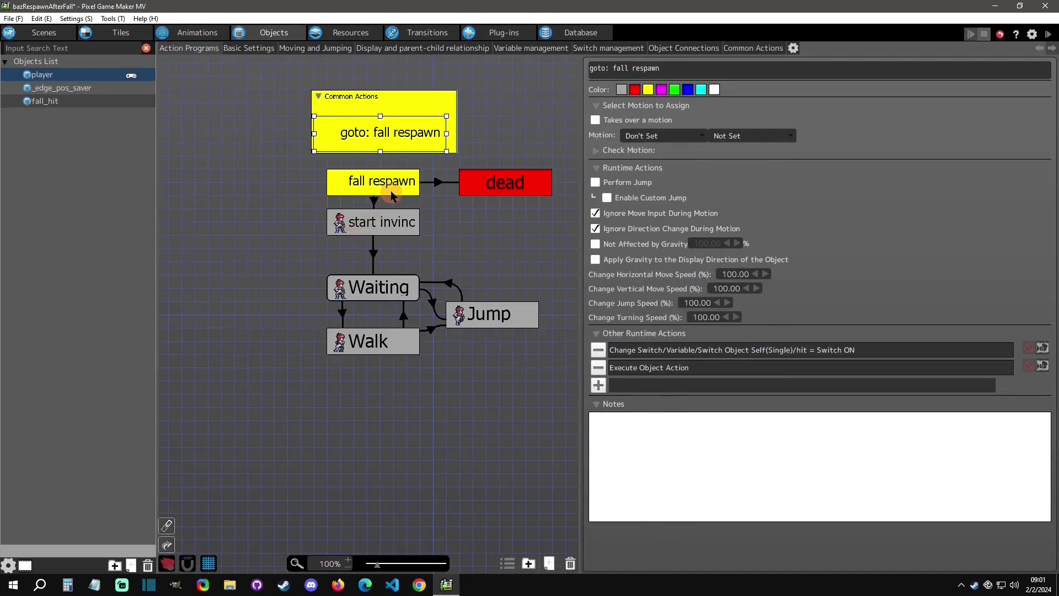
click(389, 188)
Inspect the dead, start invinc, fall respawn and goto: fall respawn nodes in turn
click(487, 183)
click(413, 223)
click(489, 181)
click(400, 135)
click(474, 187)
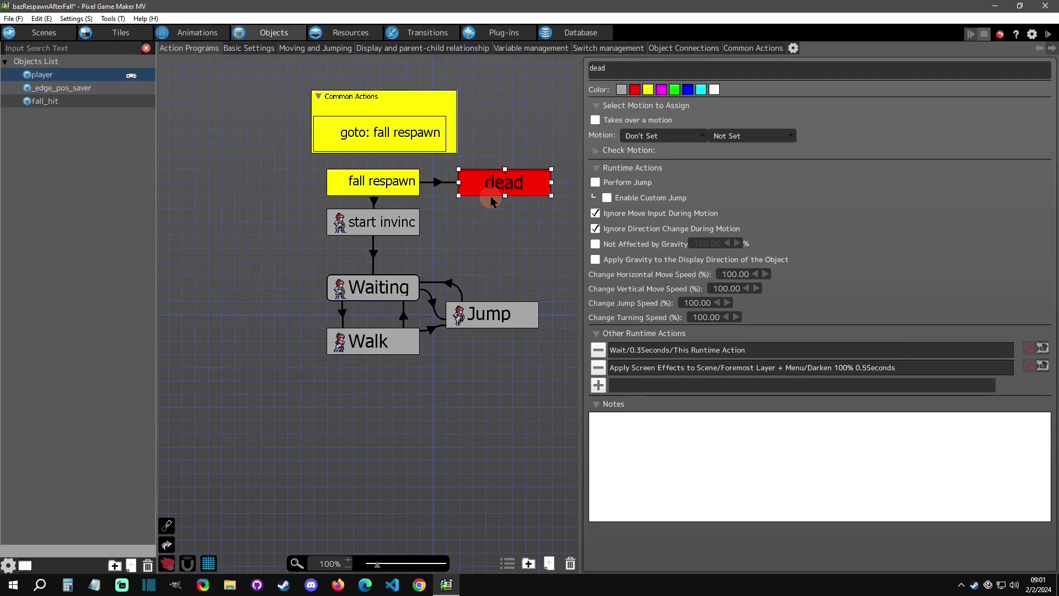
click(405, 190)
click(406, 124)
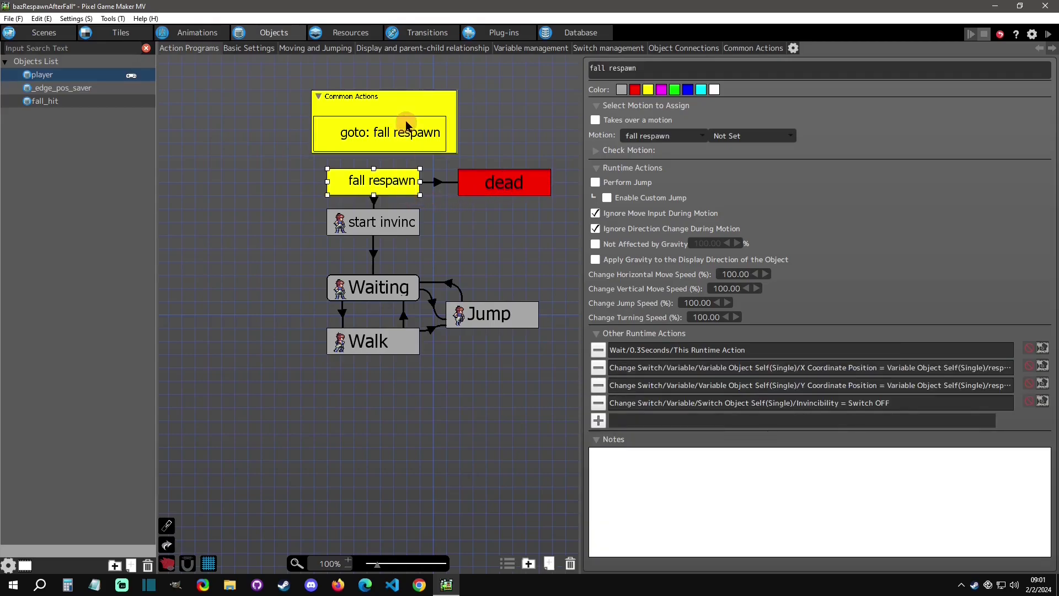
Line up fall respawn and dead in a row, nudge start invinc, and show fall respawn's actions
drag(403, 190, 407, 173)
drag(511, 184, 523, 169)
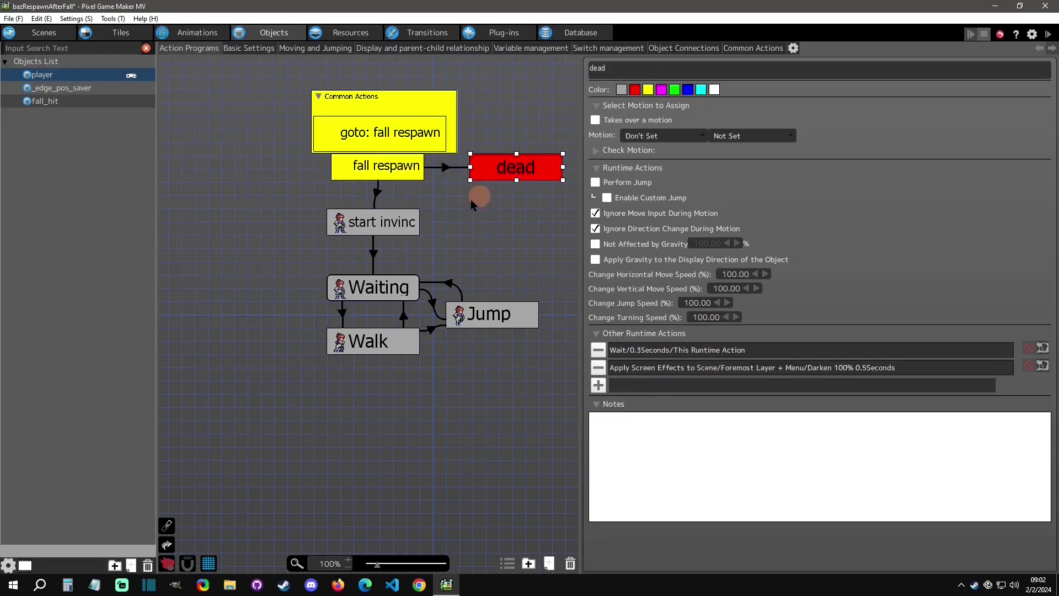
drag(406, 222, 405, 223)
click(446, 169)
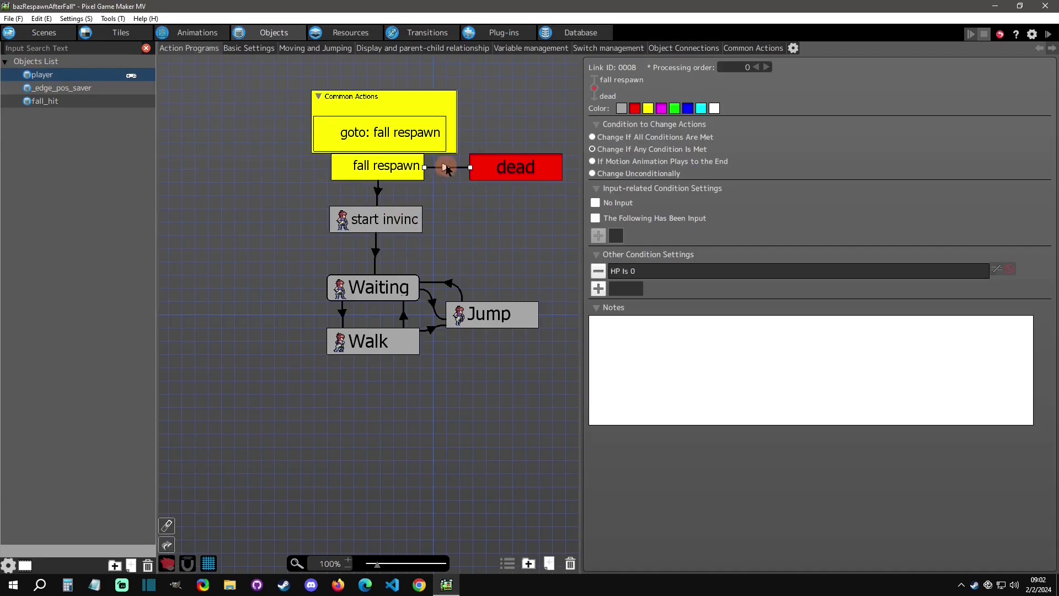
click(479, 169)
click(398, 176)
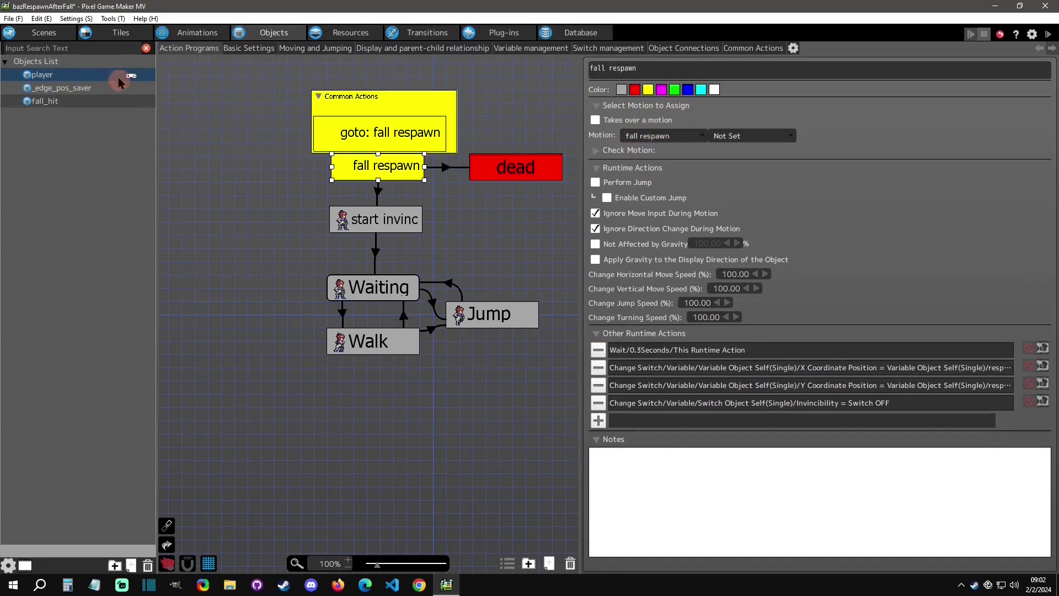
click(197, 32)
click(200, 118)
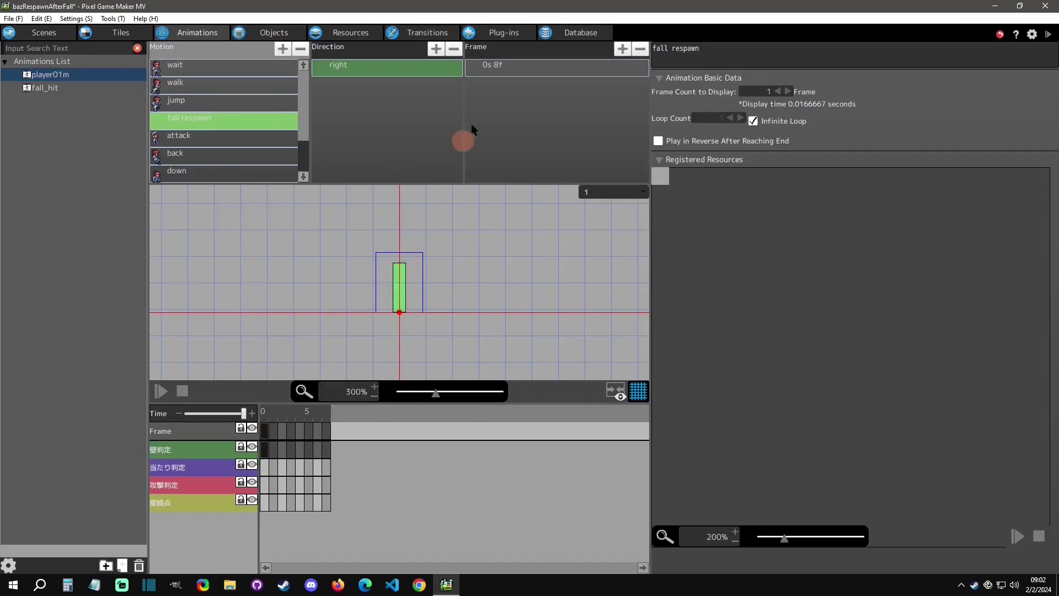
click(490, 77)
drag(687, 216, 640, 220)
click(260, 33)
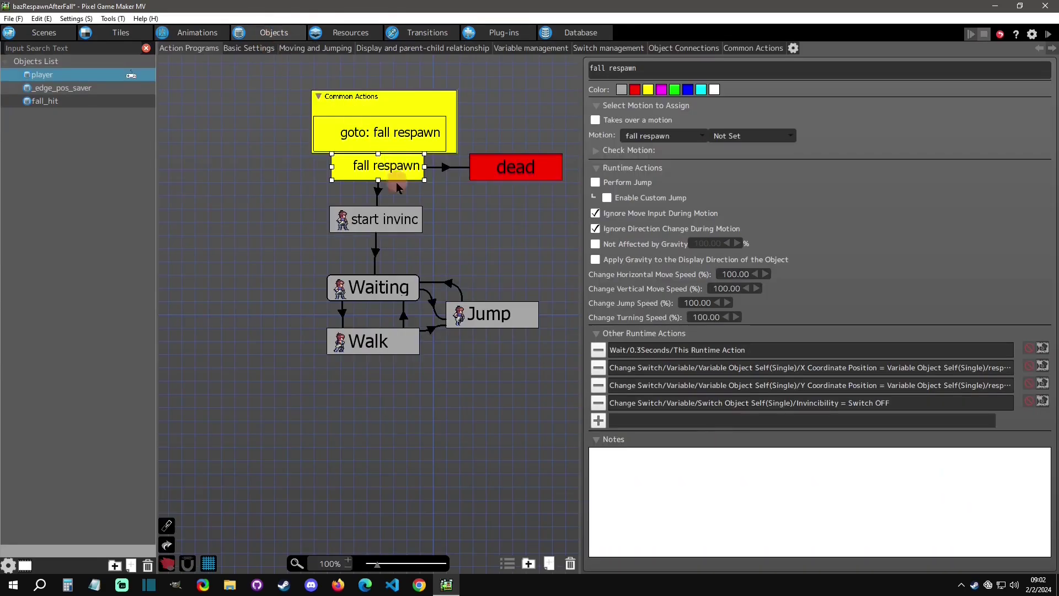
click(380, 202)
click(377, 216)
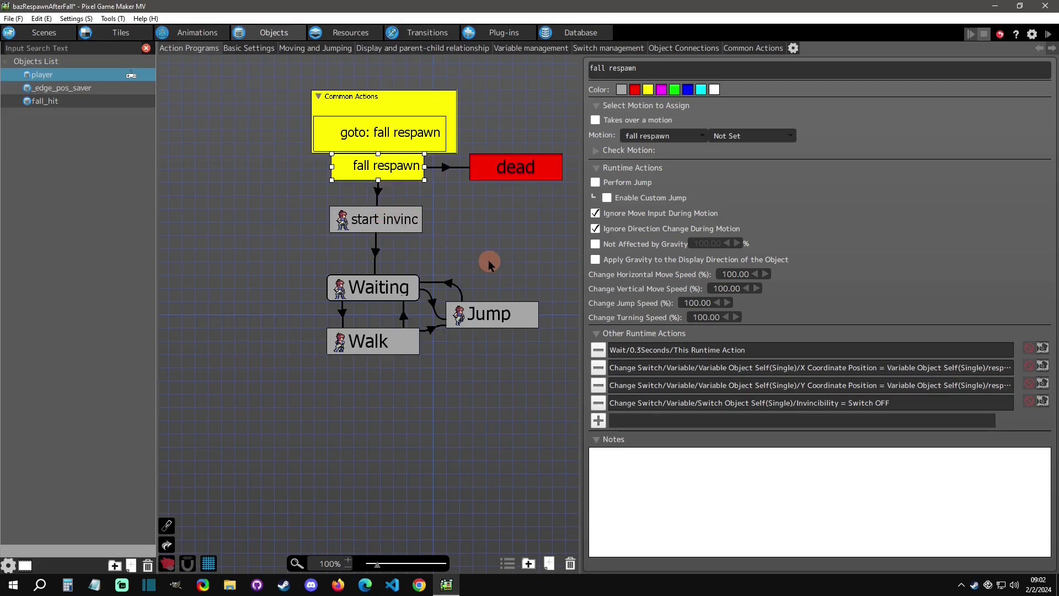
Widen the settings panel to read the respawn X, Y and invincibility-off actions, then open stage01
click(778, 367)
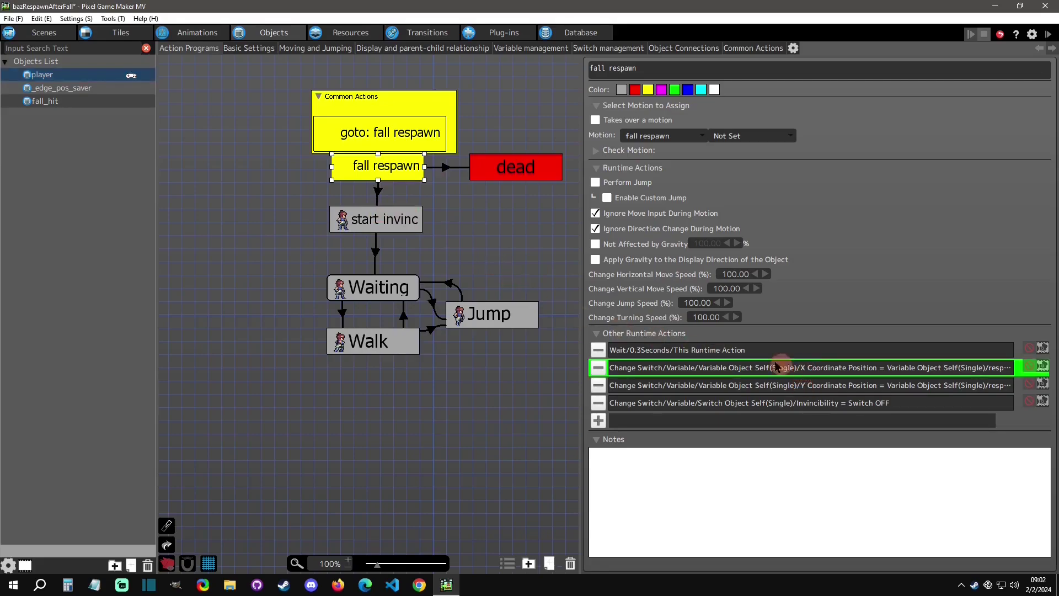
drag(580, 337, 540, 337)
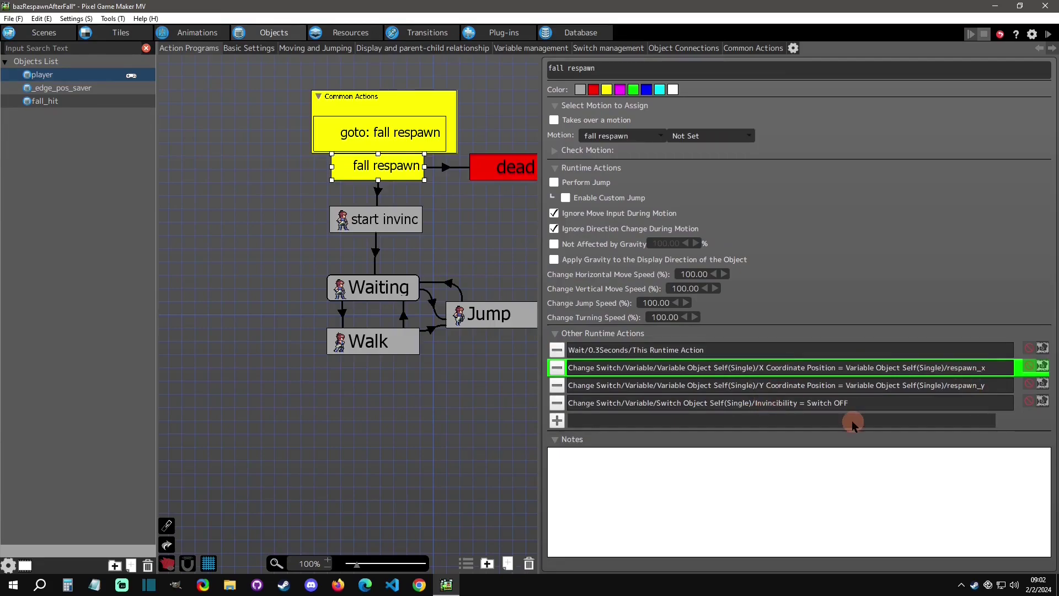
click(821, 406)
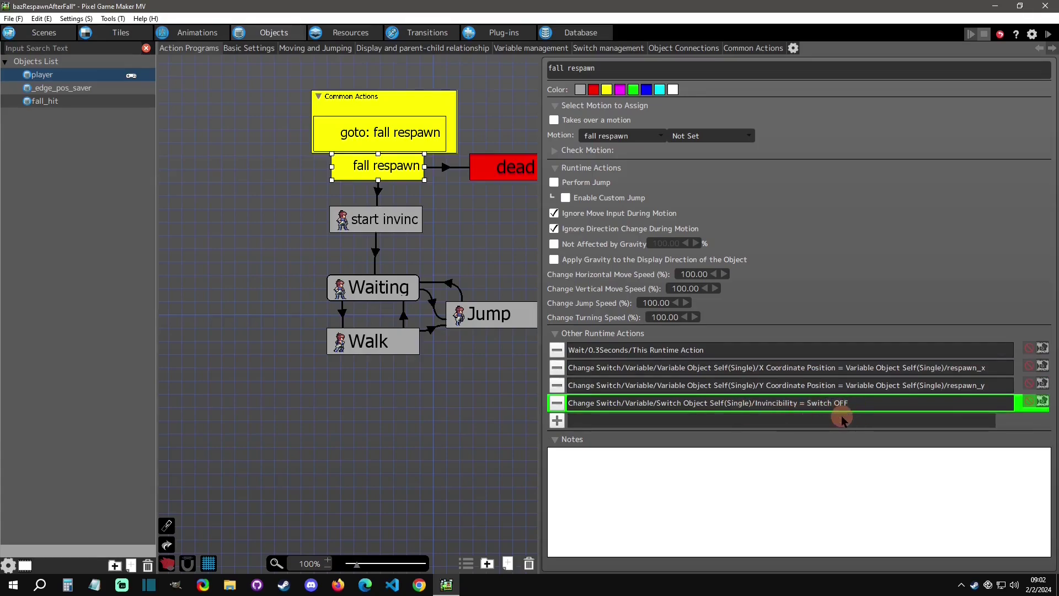
click(822, 385)
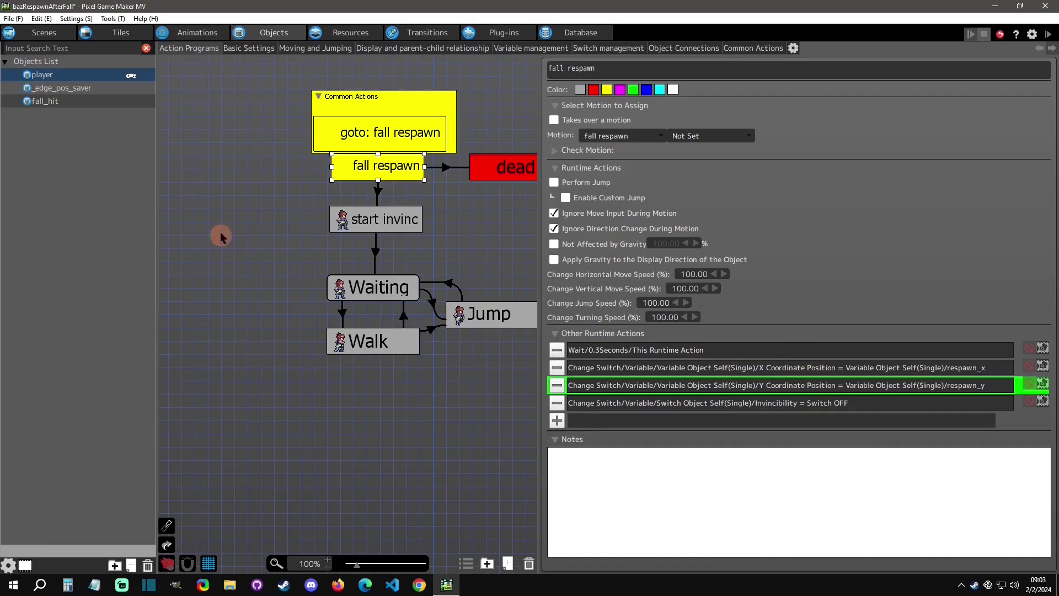
click(44, 32)
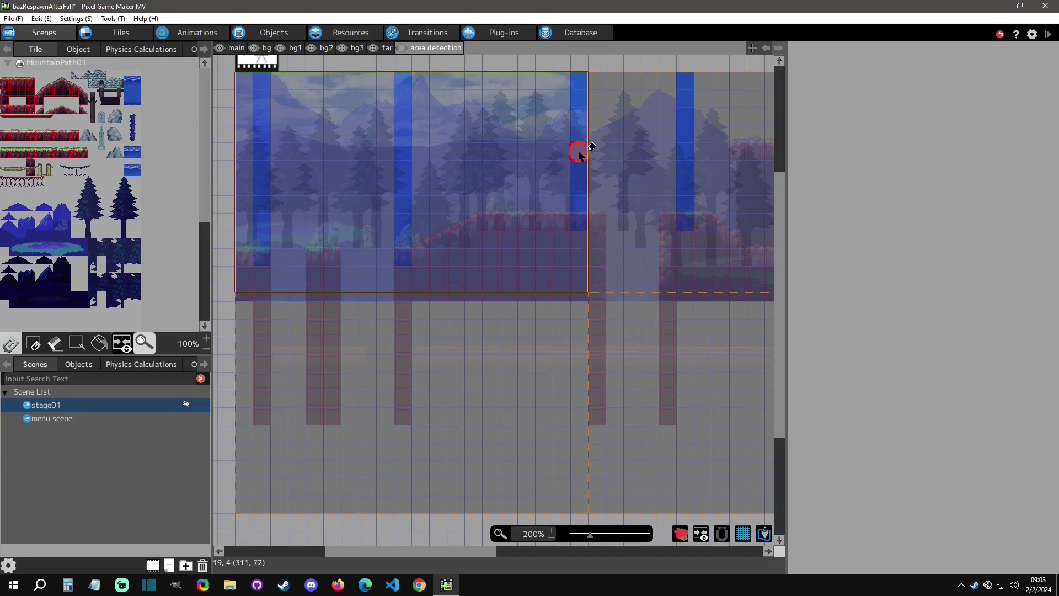
Click around the stage01 area detection layer, then return to the player's action program
click(473, 126)
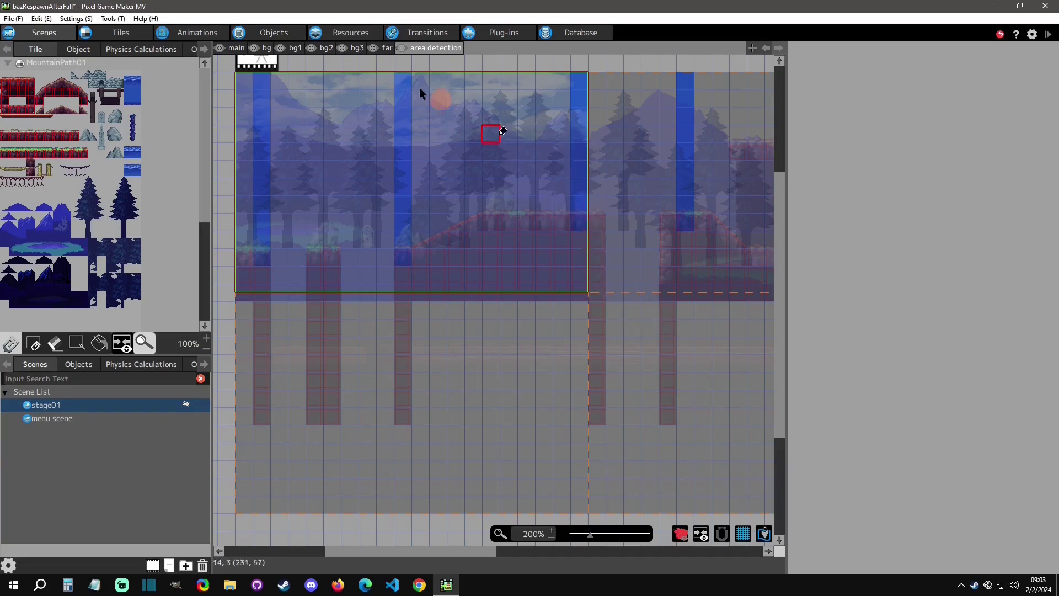
click(507, 93)
click(586, 165)
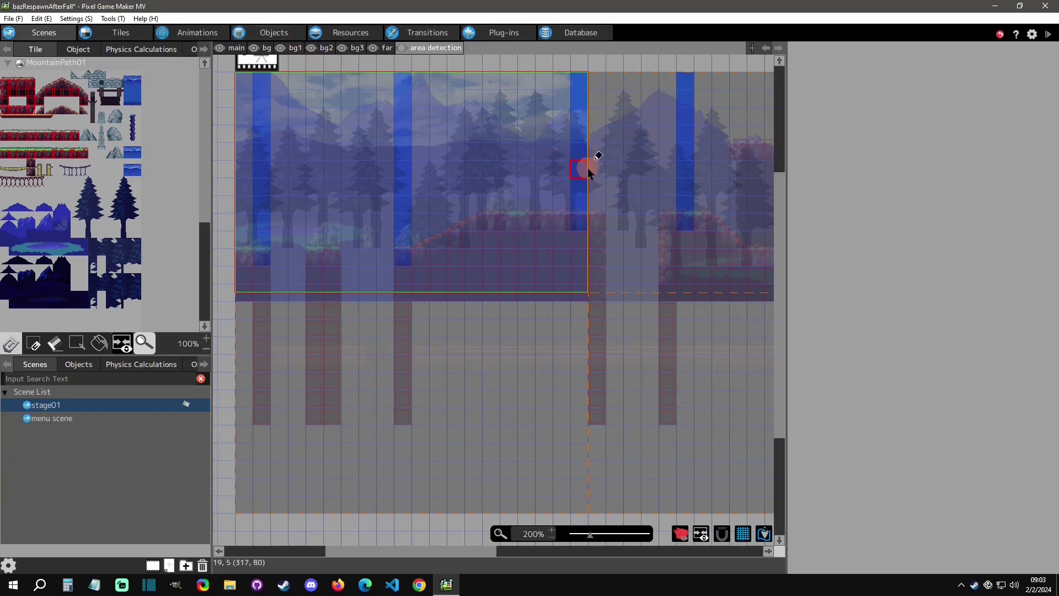
click(270, 32)
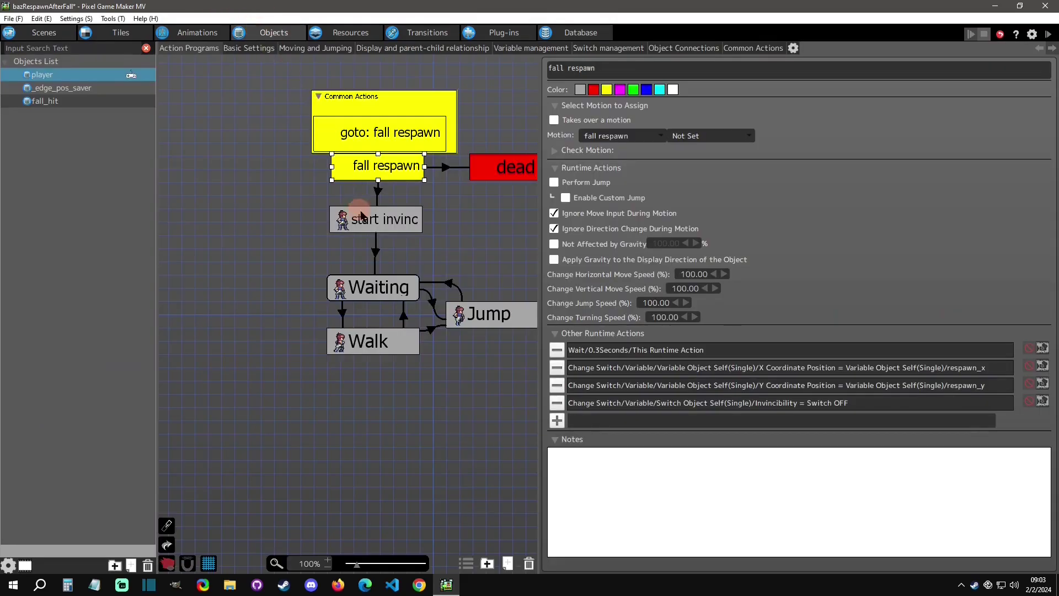
Check the fall respawn→start invinc link's wall-contact condition and start invinc's invincibility ON action
click(378, 193)
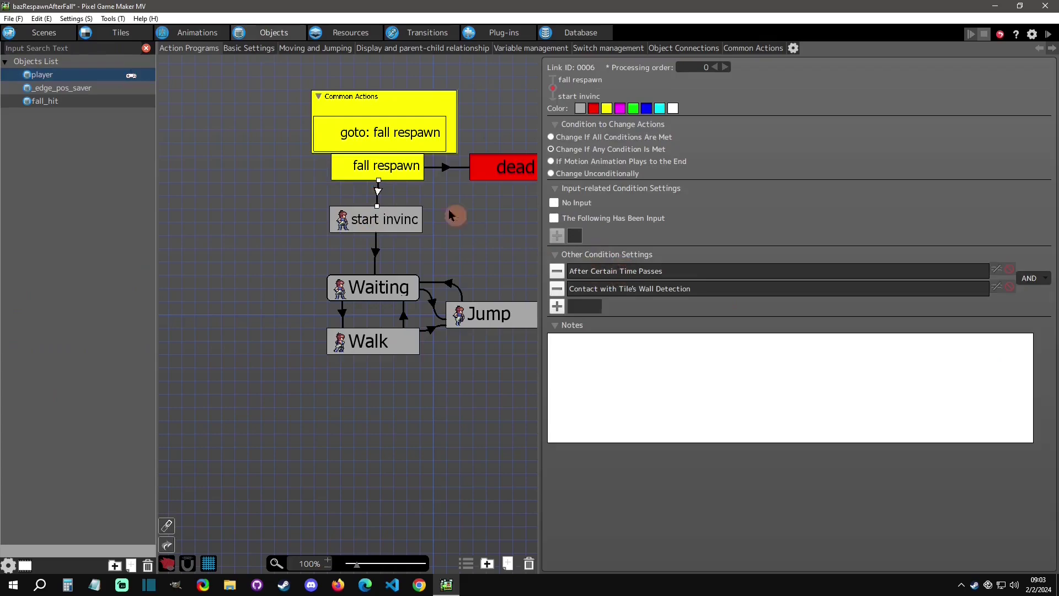
double_click(618, 289)
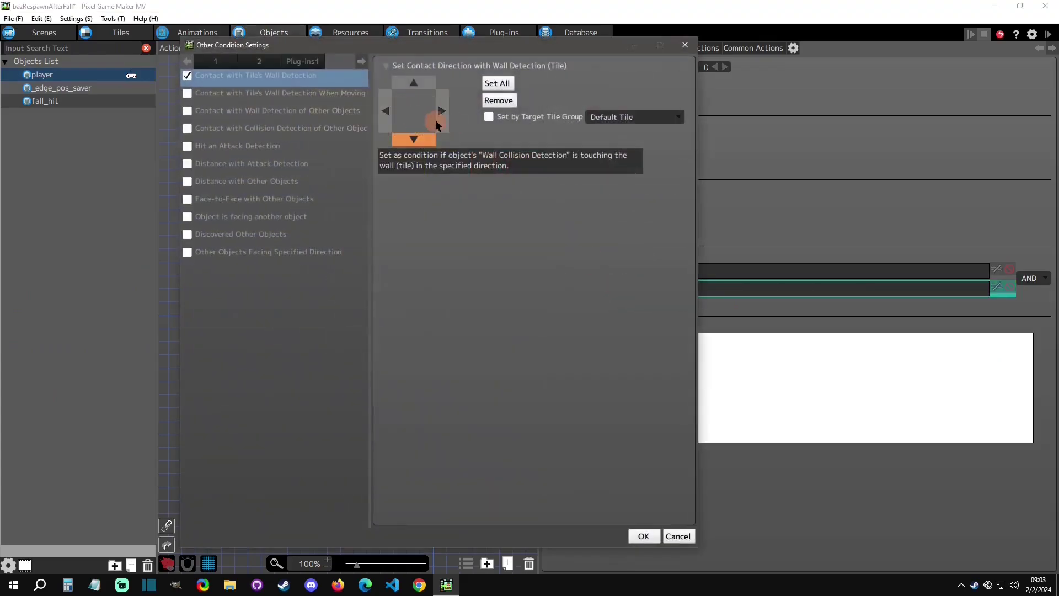
click(684, 45)
click(392, 219)
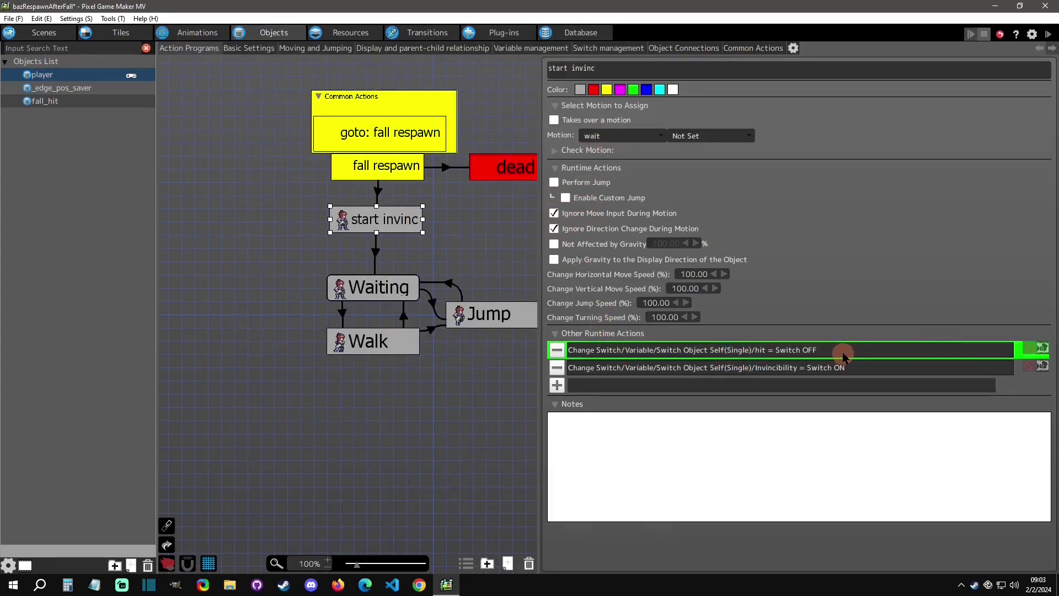
click(780, 373)
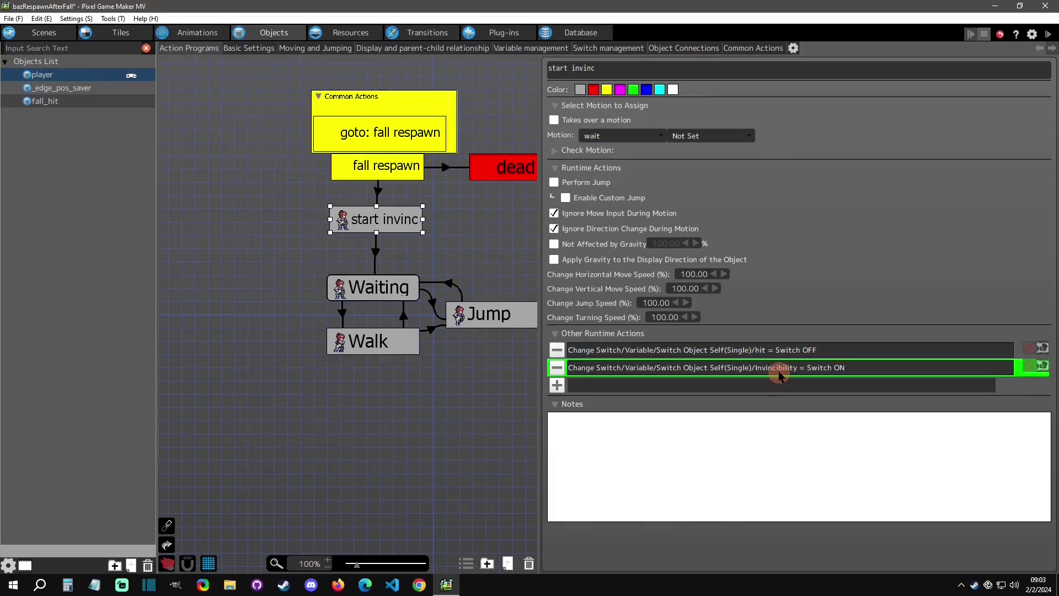
Review the Waiting link and state and fall respawn's invincibility-off action, then open the stage01 scene
click(375, 253)
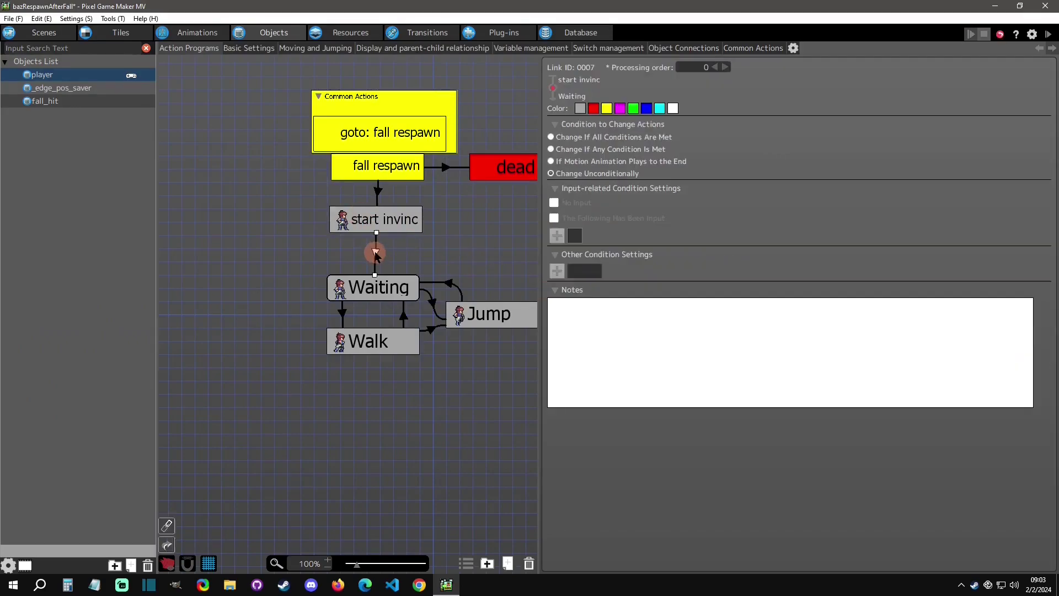
click(392, 288)
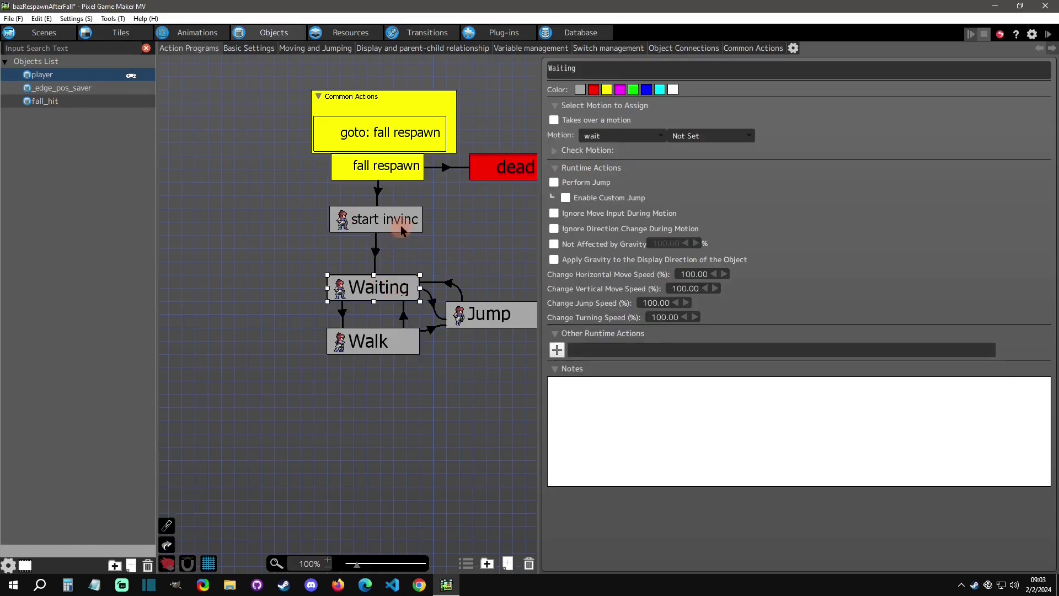
click(399, 175)
click(824, 404)
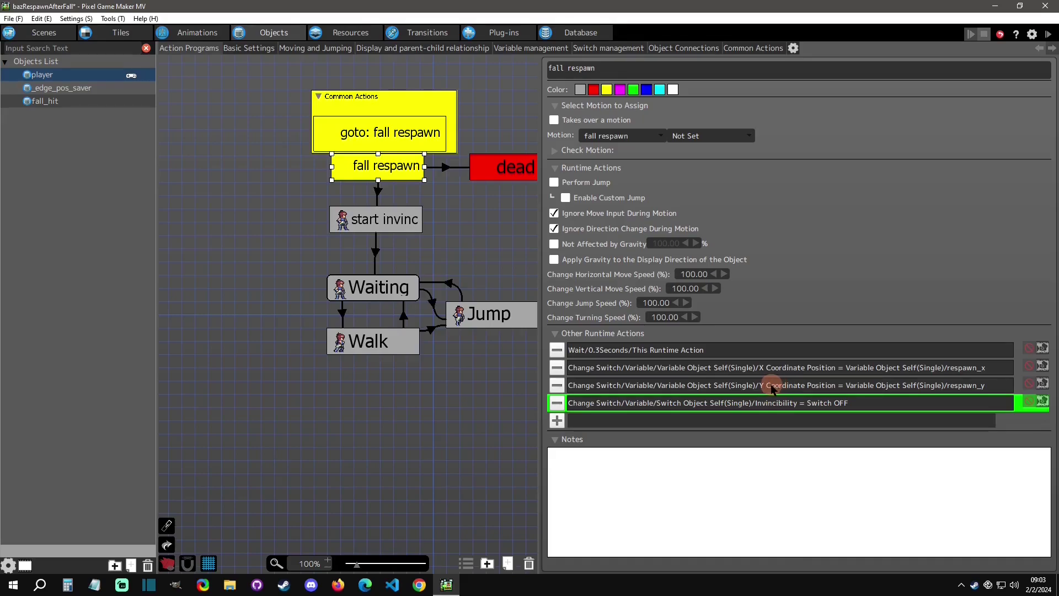
click(385, 229)
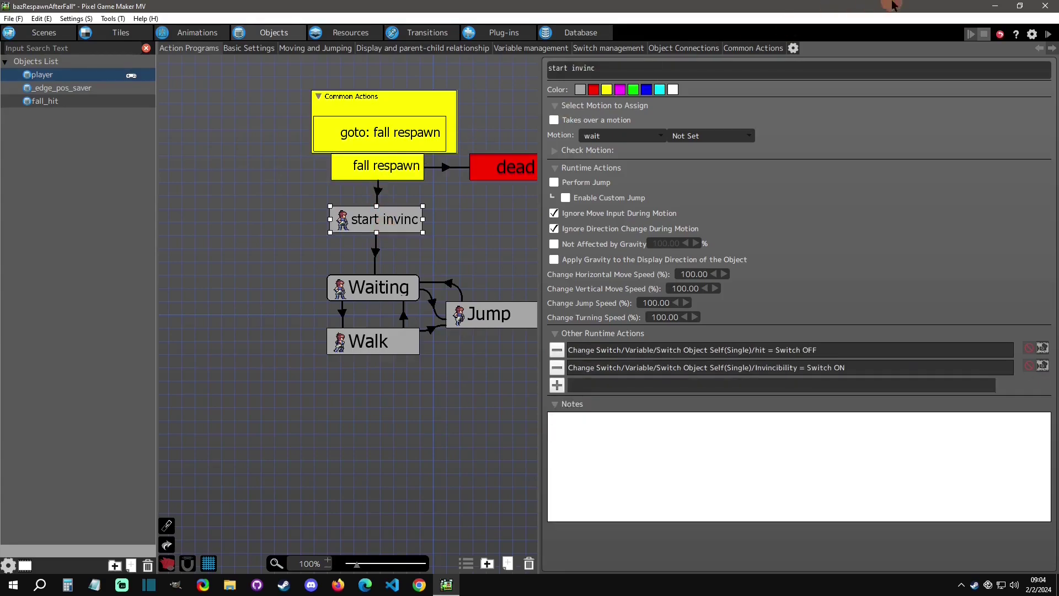
click(45, 32)
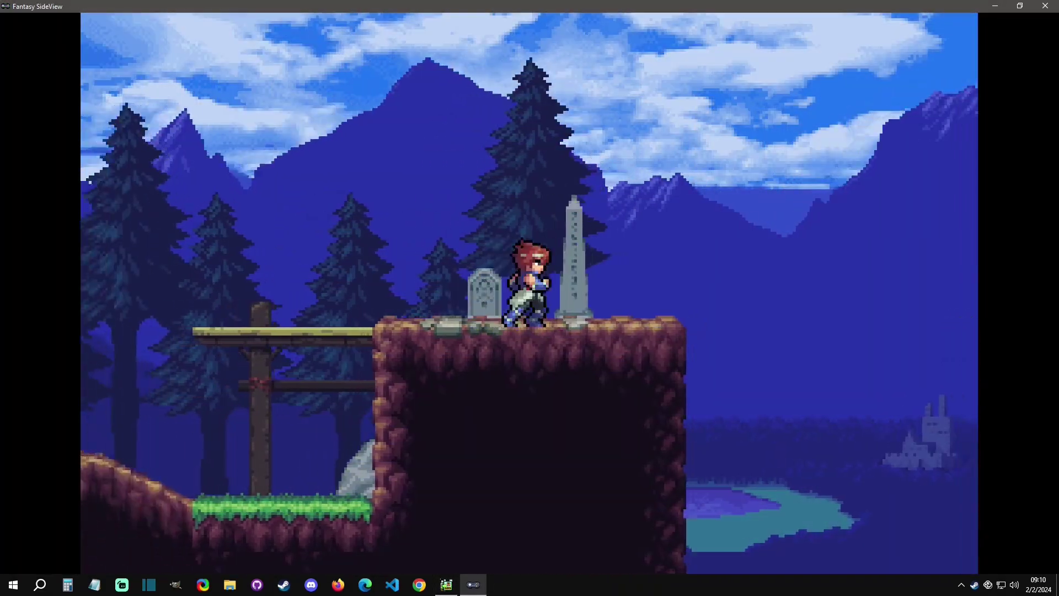
Playtest by running and jumping across the gap, falling into the pit, then moving the respawned player
key(Right)
key(space)
key(Left)
key(Right)
key(space)
key(Left)
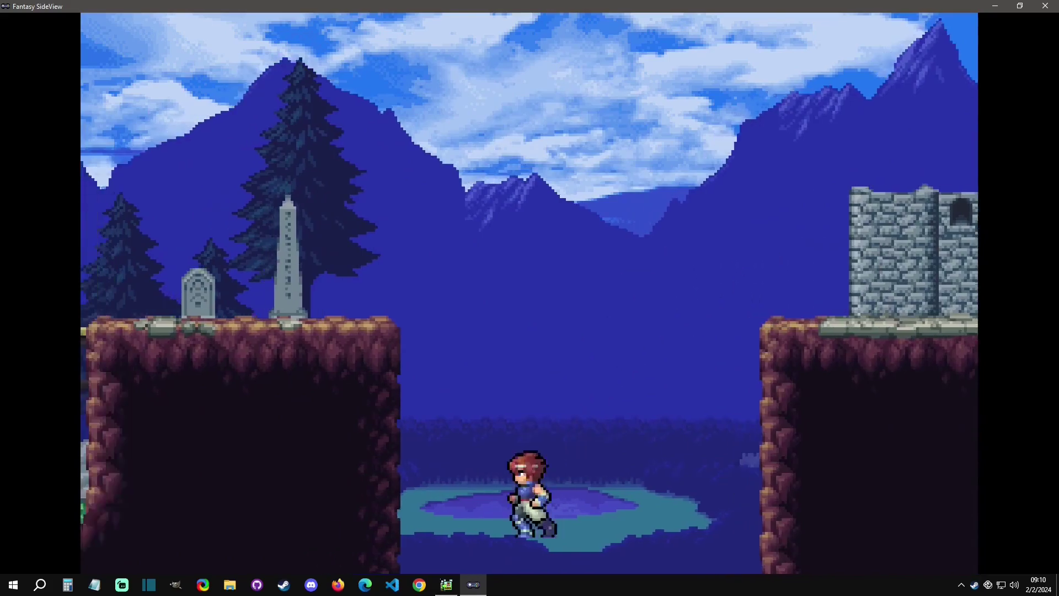
key(Right)
key(Left)
key(space)
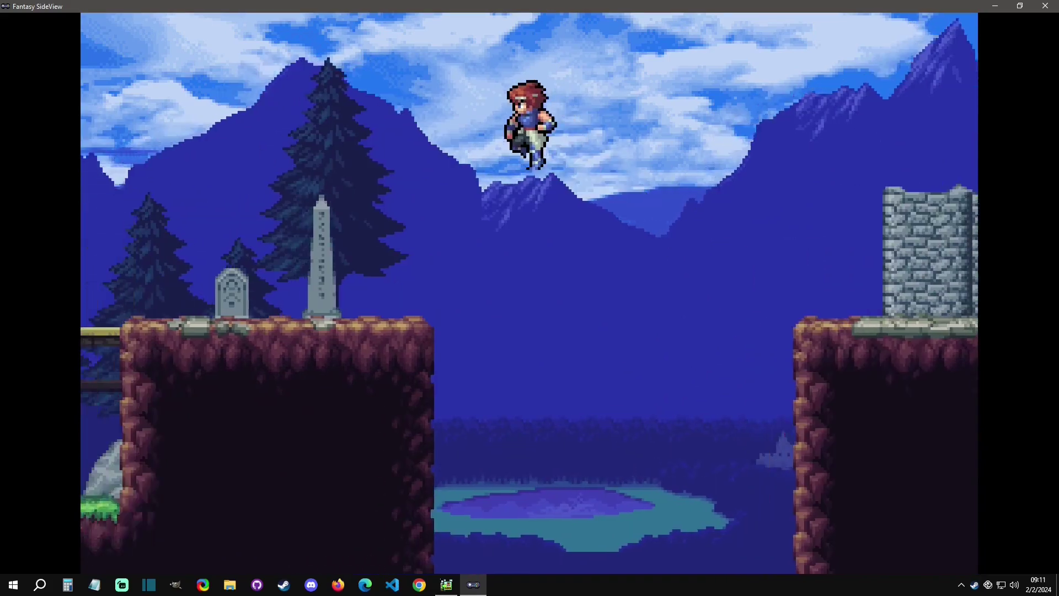
key(Left)
key(space)
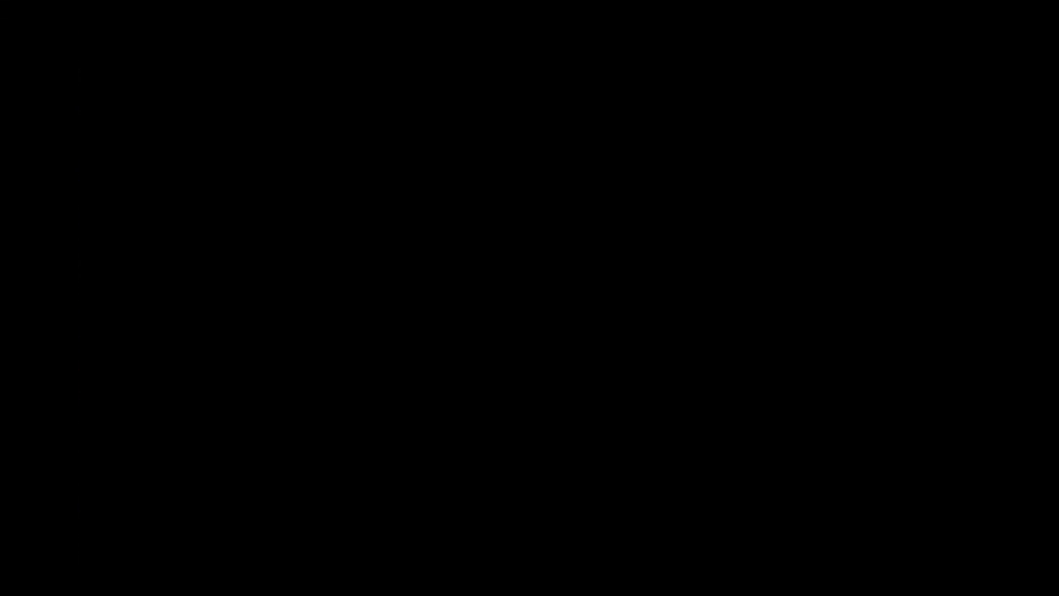